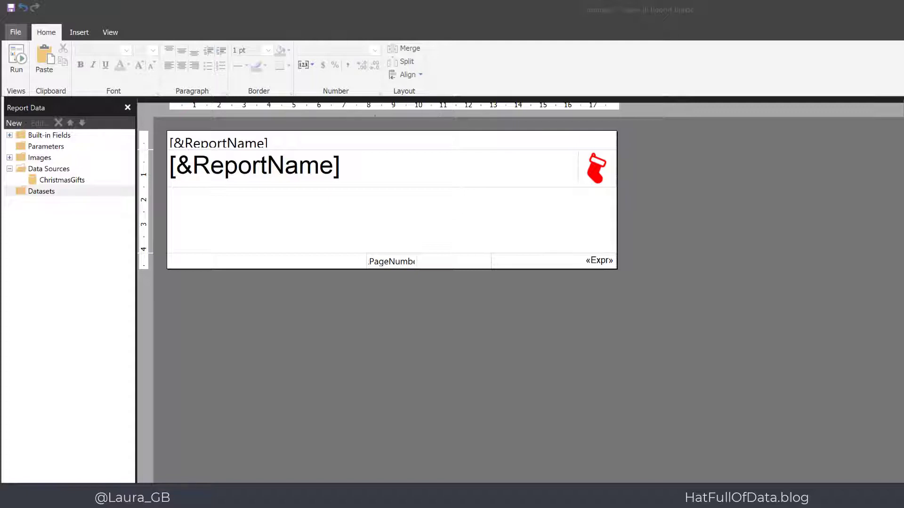
- Add a new dataset named Summary that uses the ChristmasGifts data source
{"action": "right_click", "coordinate": [41, 195]}
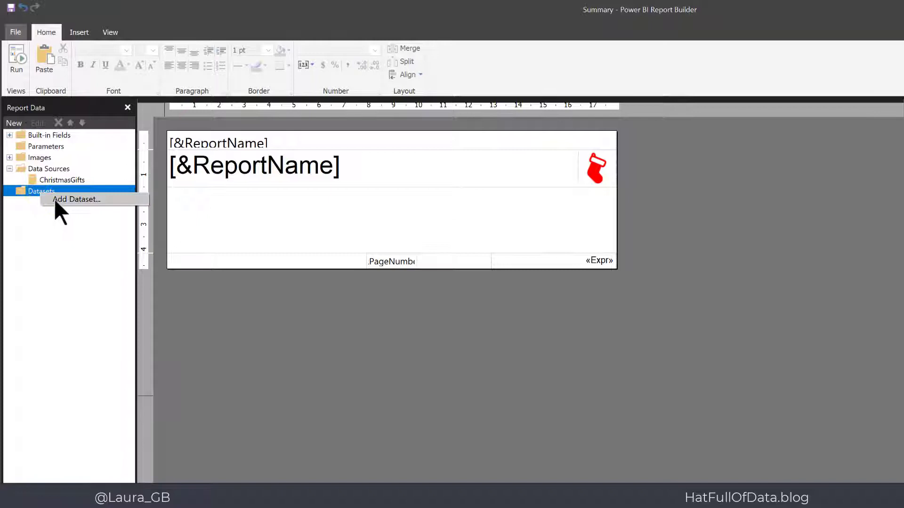
{"action": "left_click", "coordinate": [75, 199]}
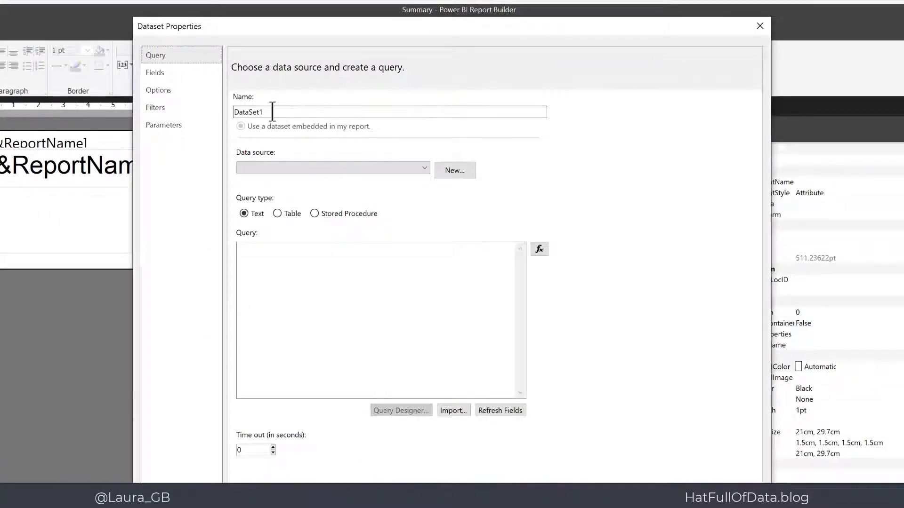
{"action": "left_click_drag", "start_coordinate": [271, 112], "coordinate": [215, 112]}
{"action": "type", "text": "Summary"}
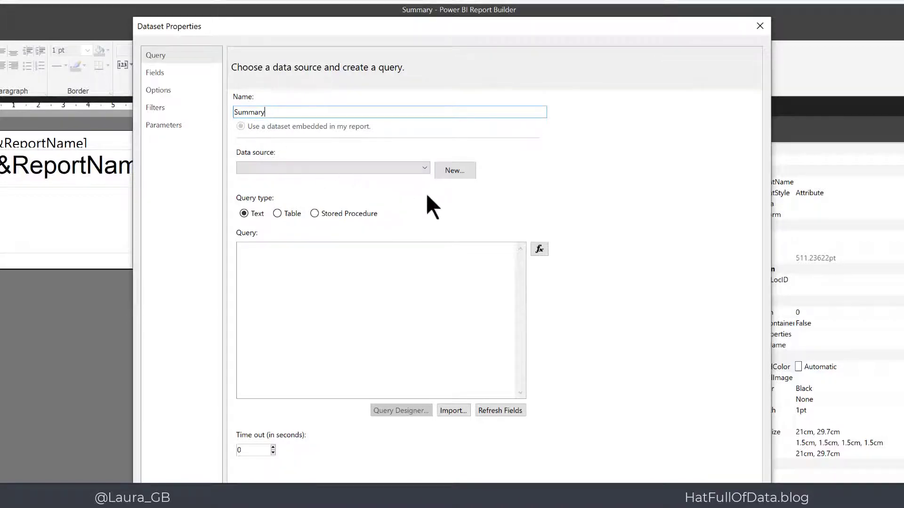
{"action": "left_click", "coordinate": [425, 168]}
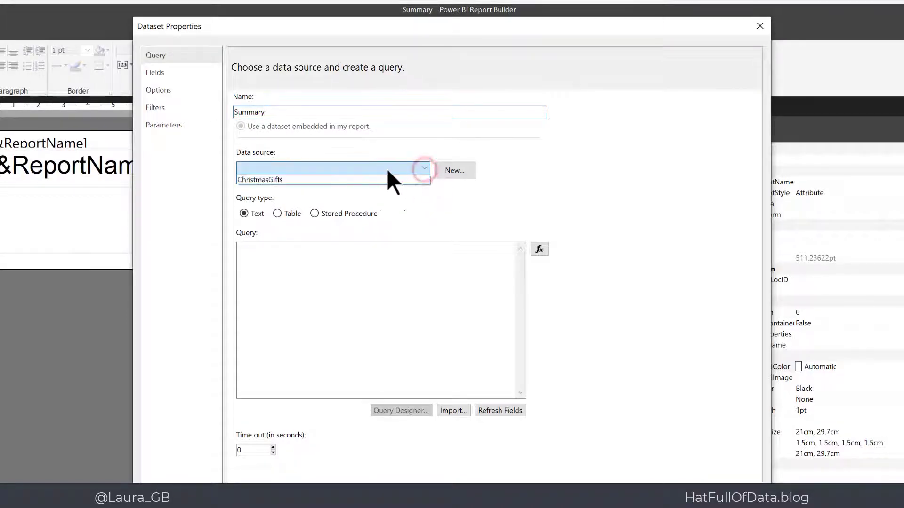
{"action": "left_click", "coordinate": [266, 179]}
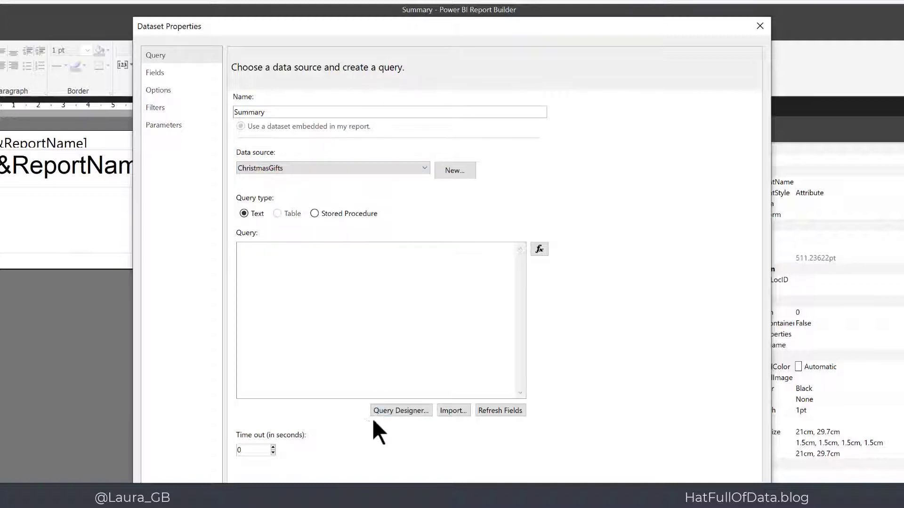
- In the query designer, select Gift, Quantity, Total and Date from the dbo DayGiftsWithCosts view
{"action": "left_click", "coordinate": [400, 410]}
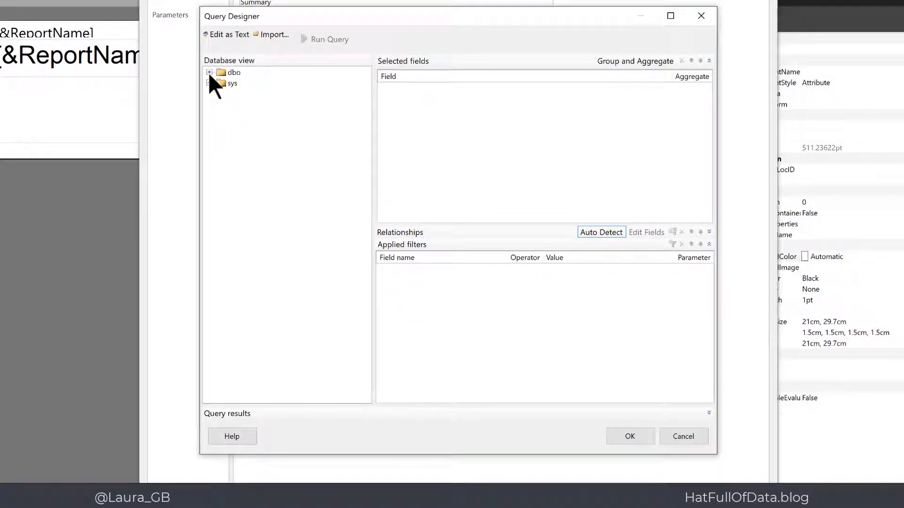
{"action": "left_click", "coordinate": [209, 73]}
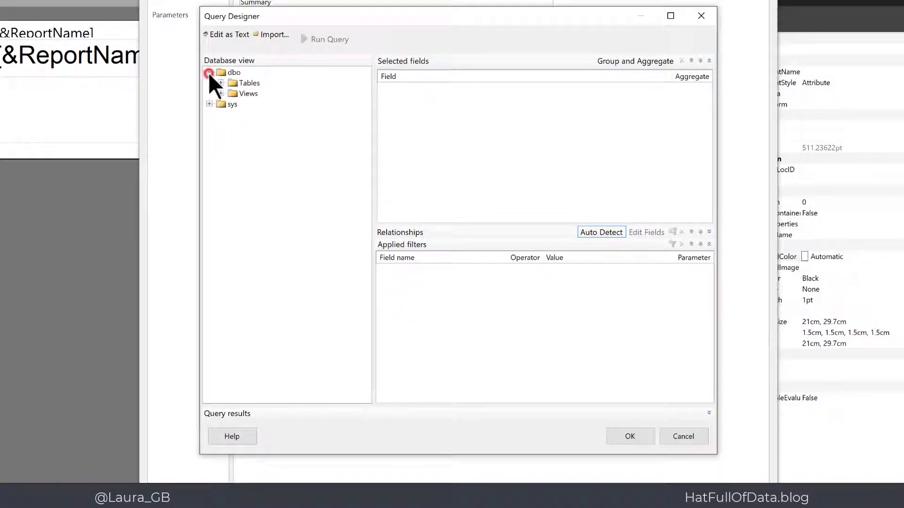
{"action": "left_click", "coordinate": [220, 93]}
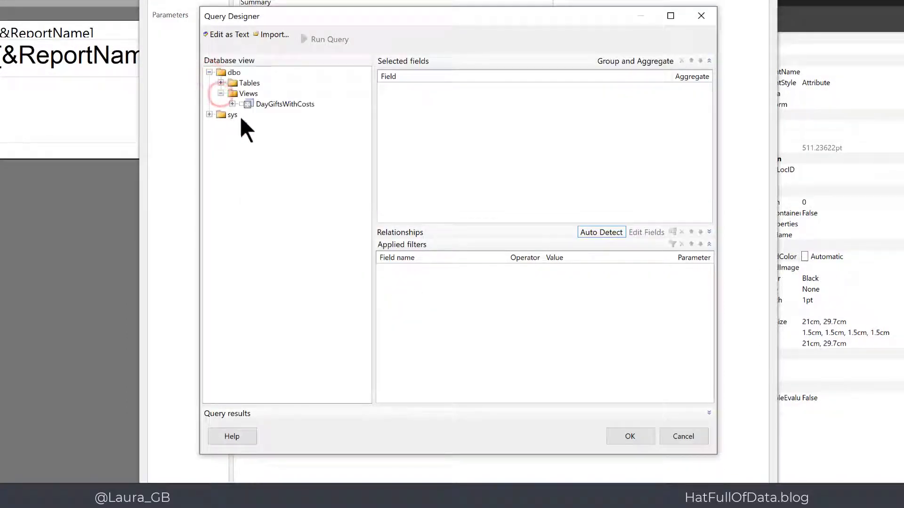
{"action": "left_click", "coordinate": [232, 103]}
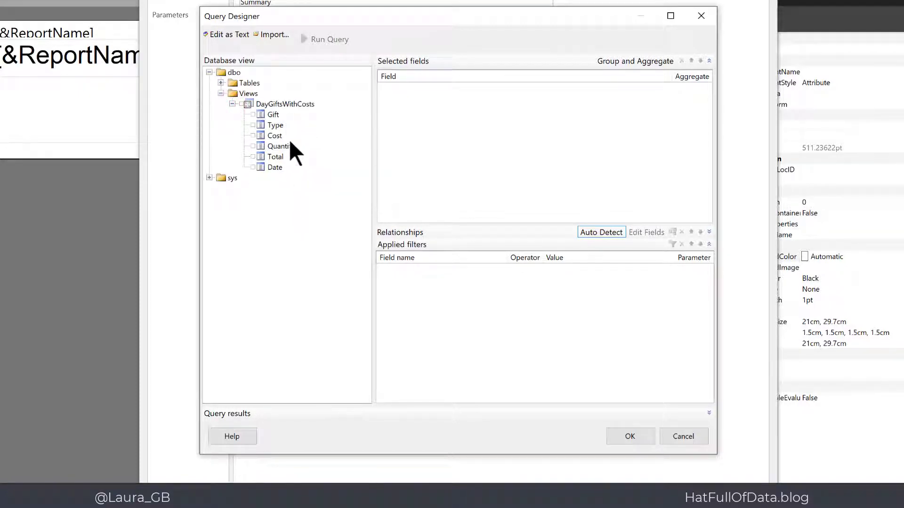
{"action": "left_click", "coordinate": [252, 115]}
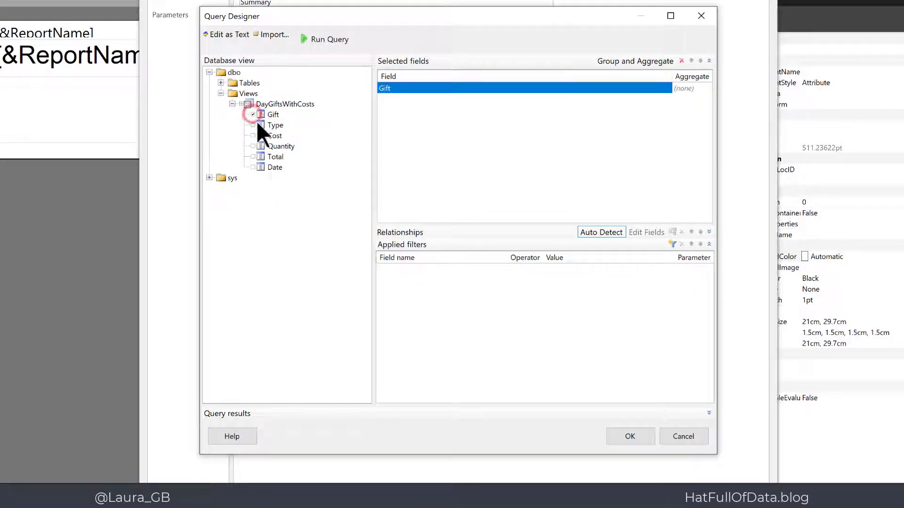
{"action": "left_click", "coordinate": [253, 146]}
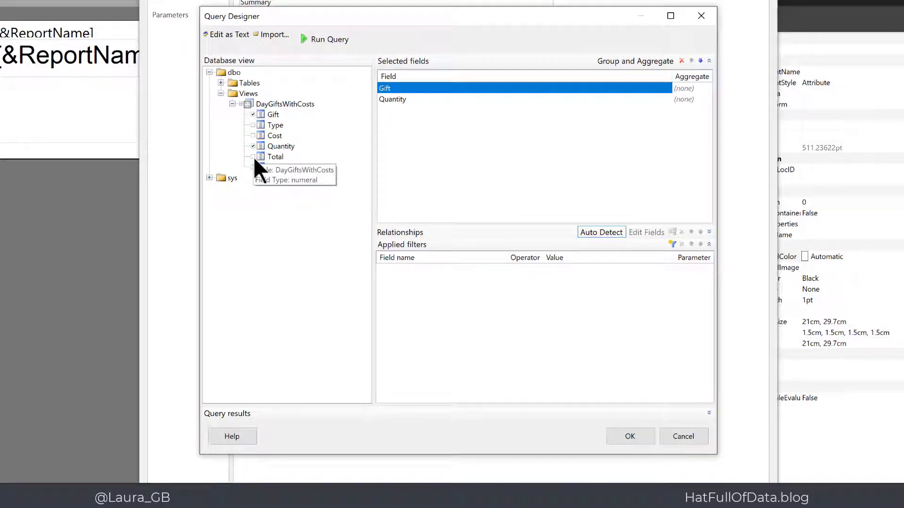
{"action": "left_click", "coordinate": [254, 157]}
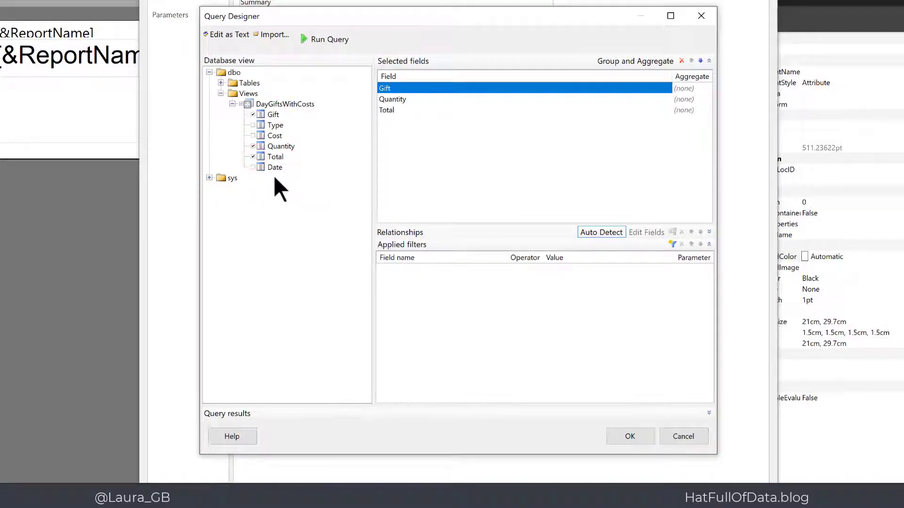
{"action": "left_click", "coordinate": [253, 168]}
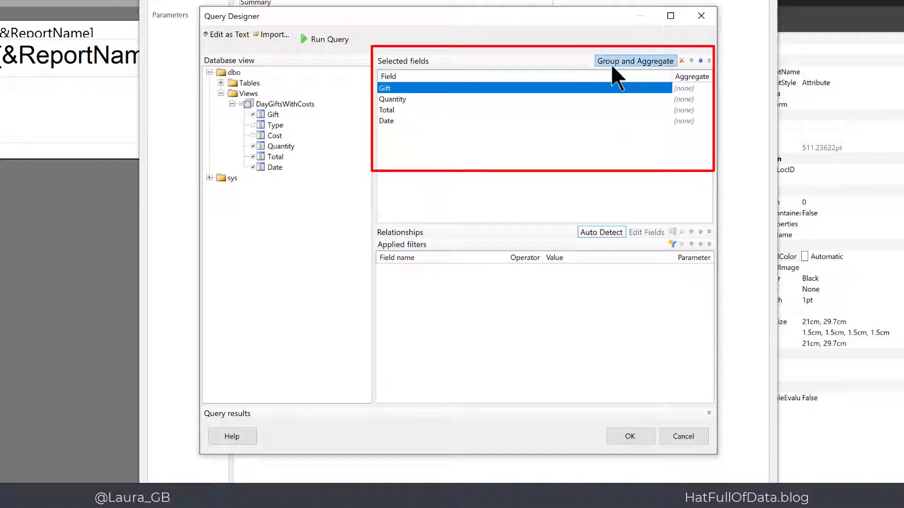
- Group the query by Gift, with Sum on Quantity and Total and Count on Date, and accept it
{"action": "left_click", "coordinate": [638, 63]}
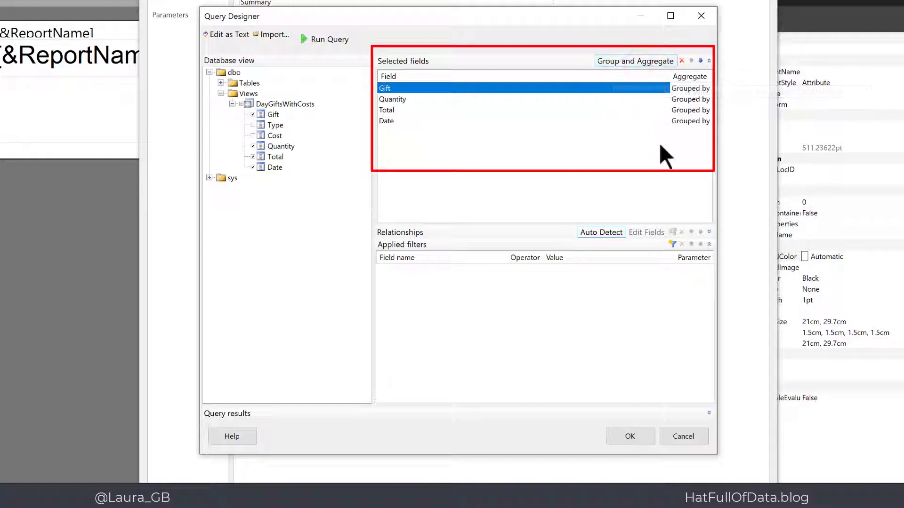
{"action": "left_click", "coordinate": [691, 97]}
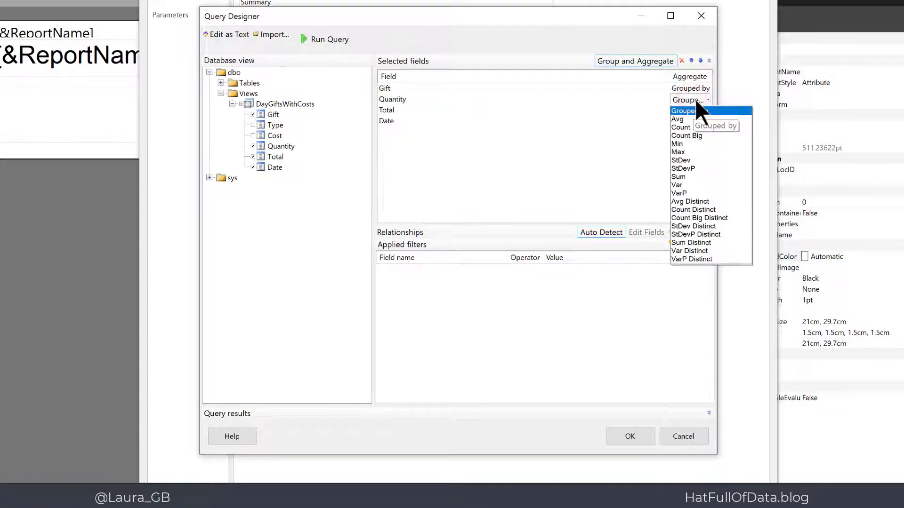
{"action": "left_click", "coordinate": [682, 178]}
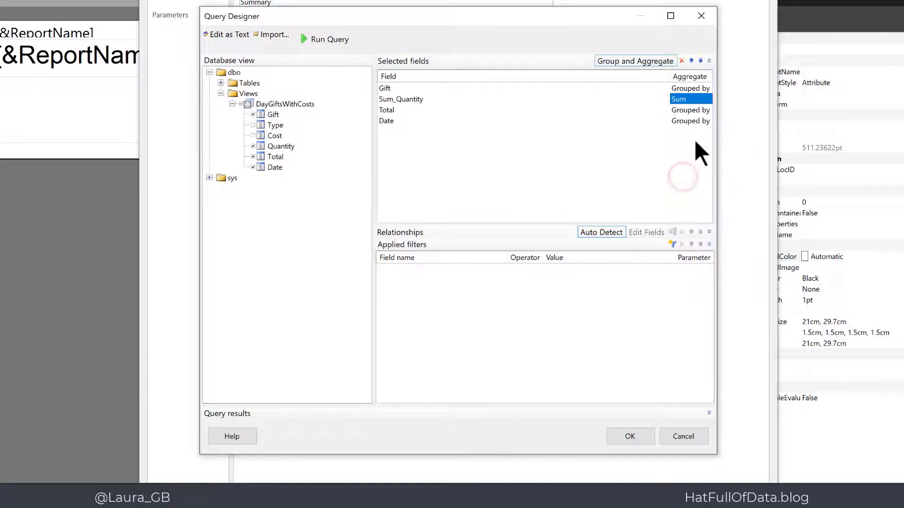
{"action": "left_click", "coordinate": [685, 108]}
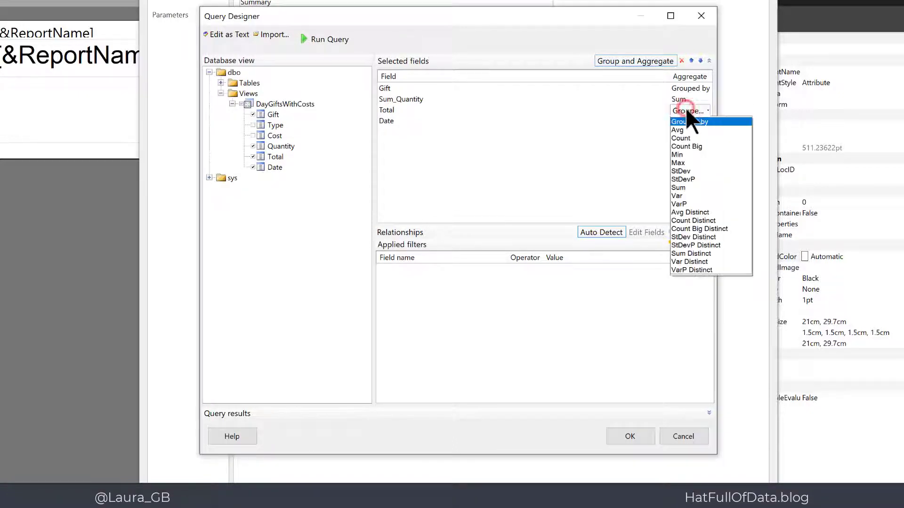
{"action": "left_click", "coordinate": [680, 187]}
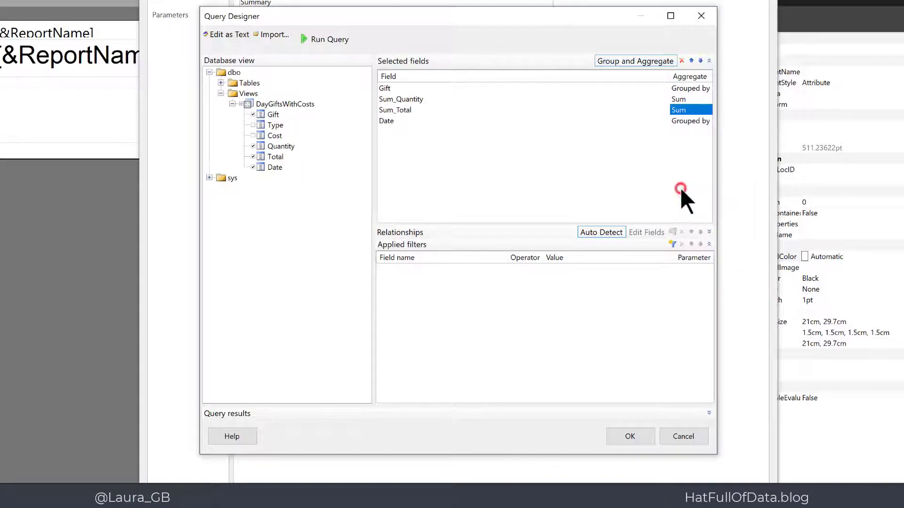
{"action": "left_click", "coordinate": [675, 119]}
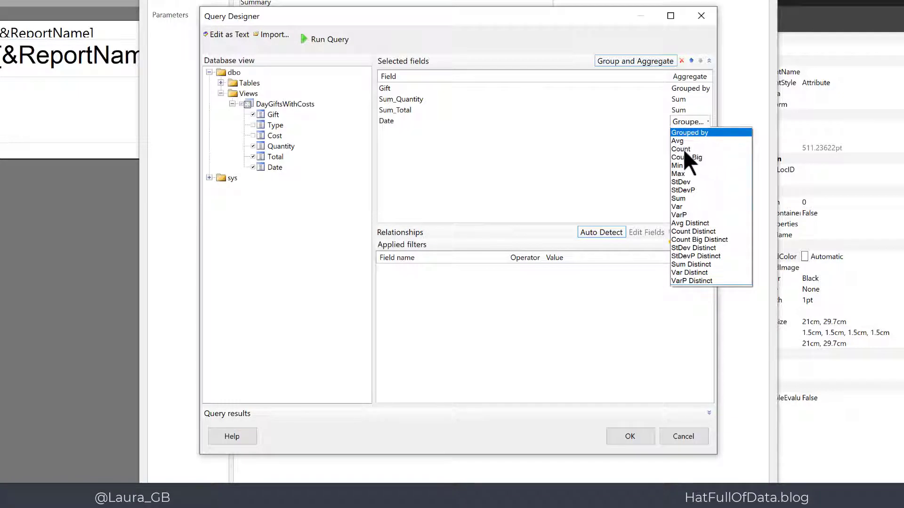
{"action": "left_click", "coordinate": [683, 150]}
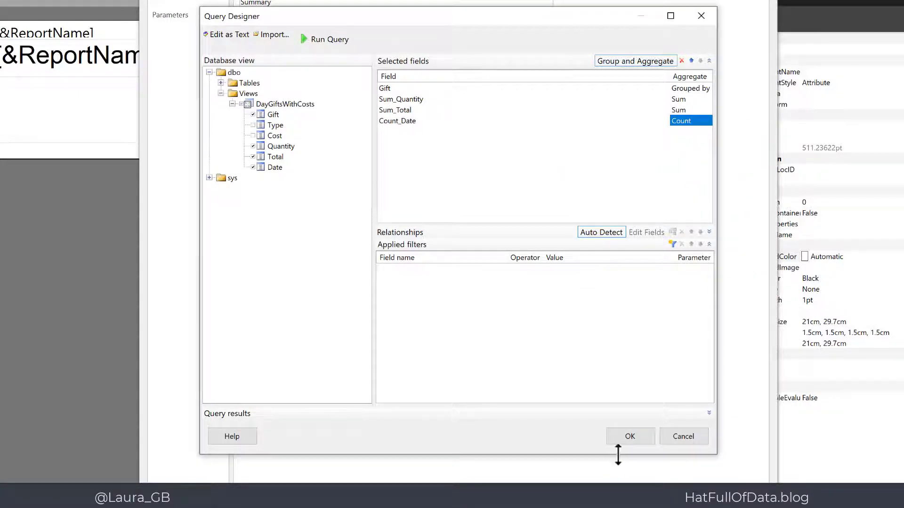
{"action": "left_click", "coordinate": [629, 438]}
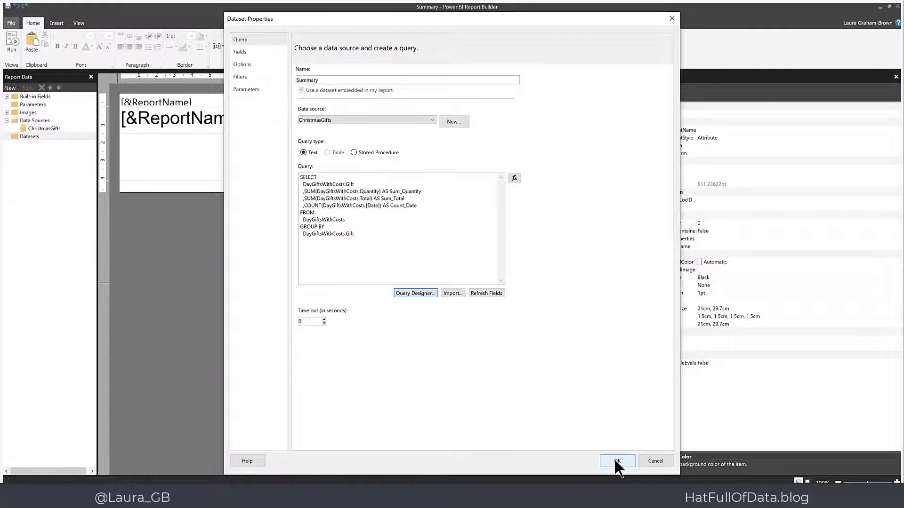
{"action": "left_click", "coordinate": [614, 461]}
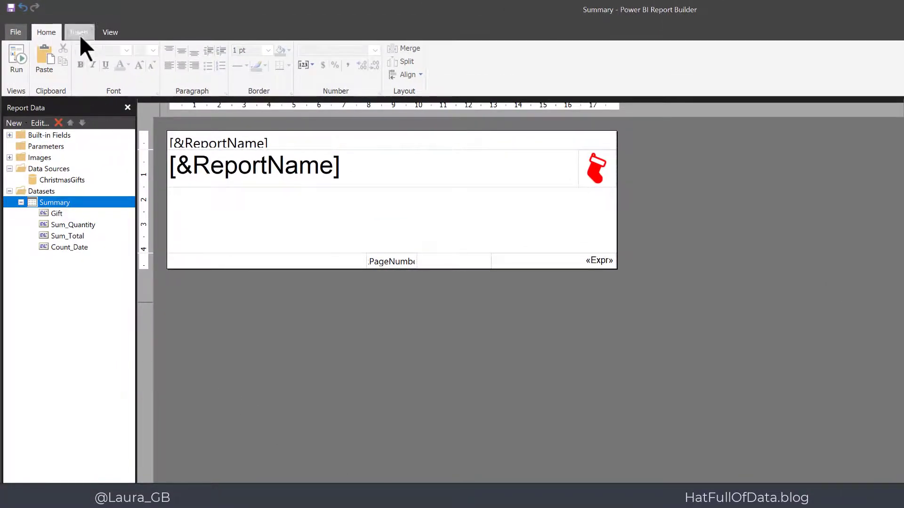
{"action": "left_click", "coordinate": [79, 32]}
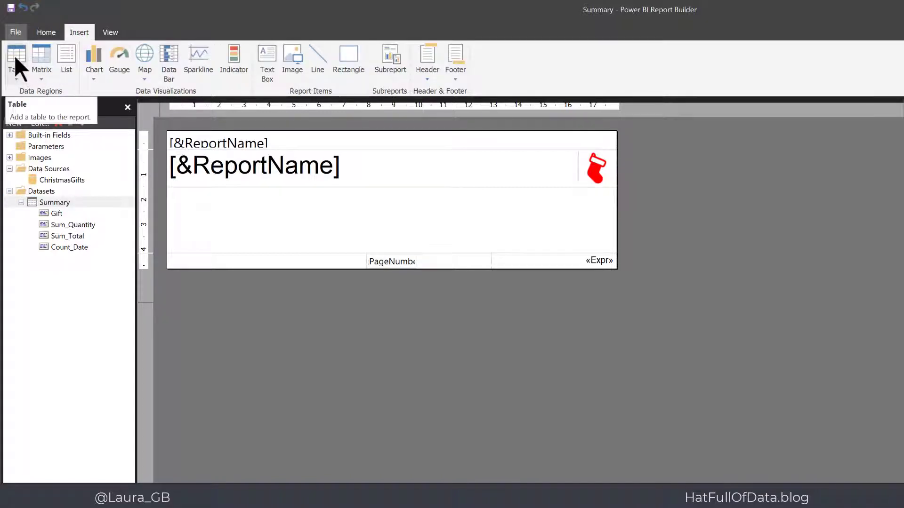
{"action": "left_click", "coordinate": [21, 78]}
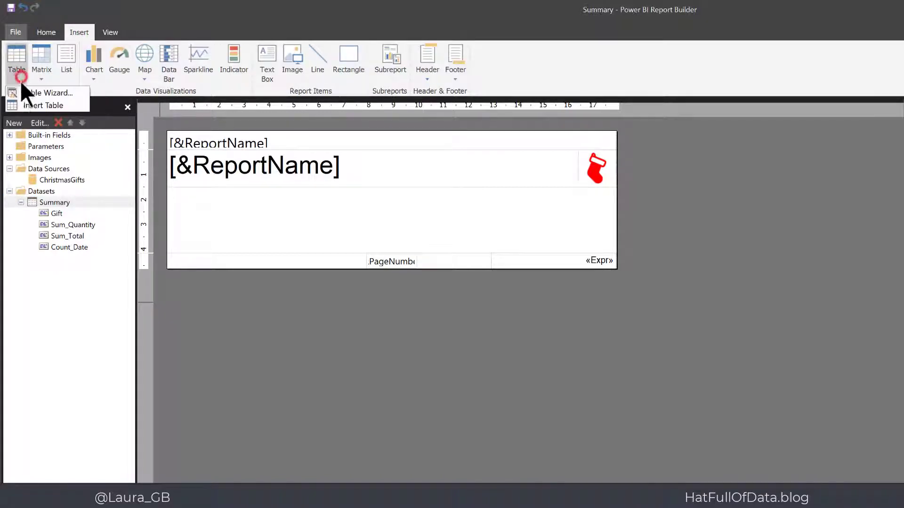
{"action": "left_click", "coordinate": [24, 93]}
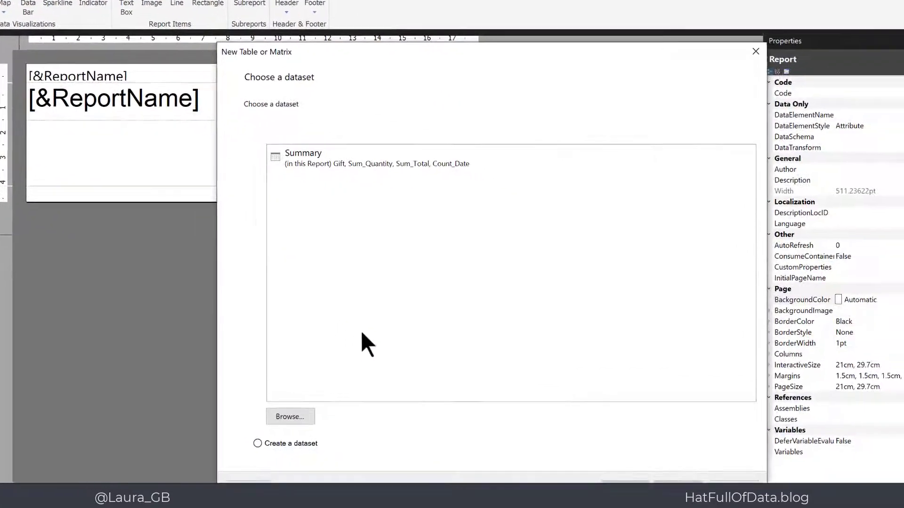
{"action": "left_click", "coordinate": [420, 213]}
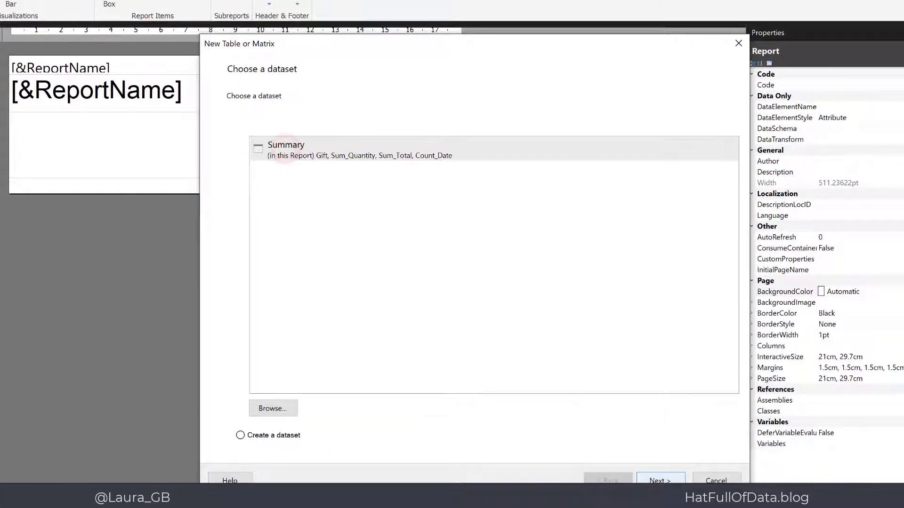
{"action": "left_click", "coordinate": [659, 479]}
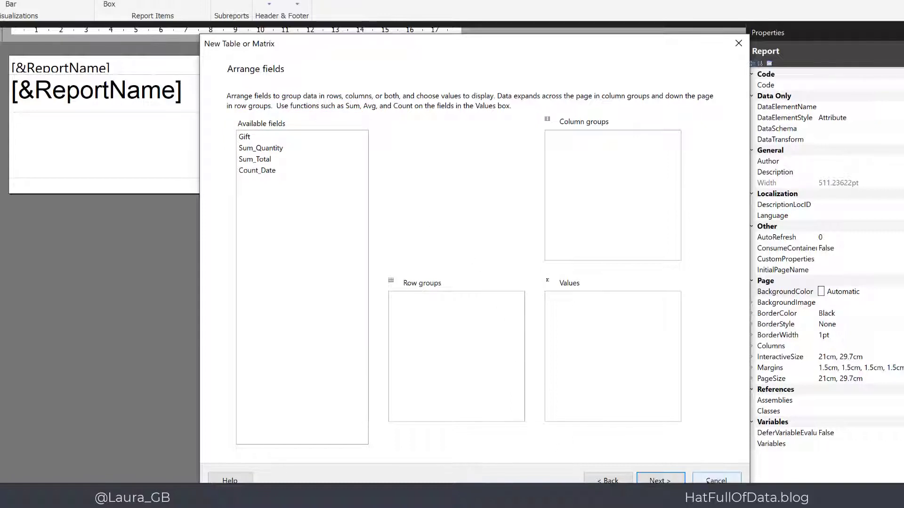
{"action": "left_click", "coordinate": [716, 479]}
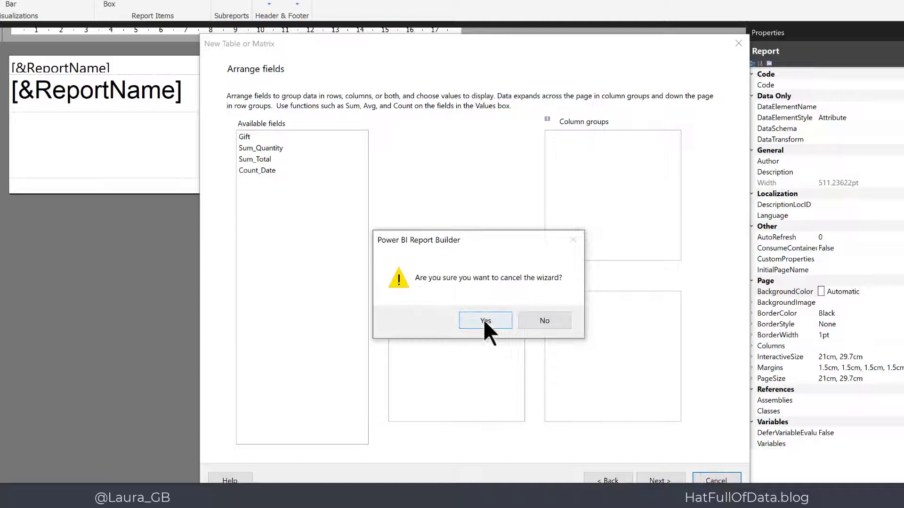
{"action": "left_click", "coordinate": [485, 321]}
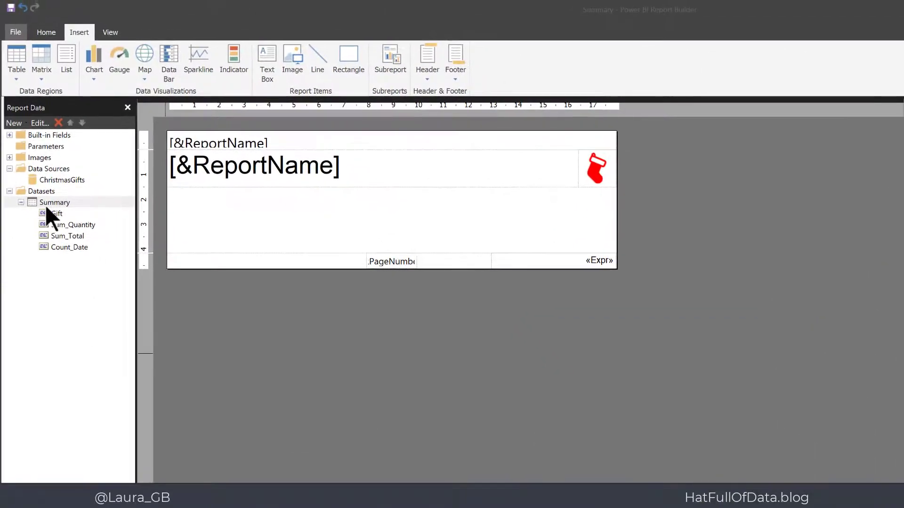
- Reopen Dataset Properties for the Summary dataset
{"action": "right_click", "coordinate": [59, 203]}
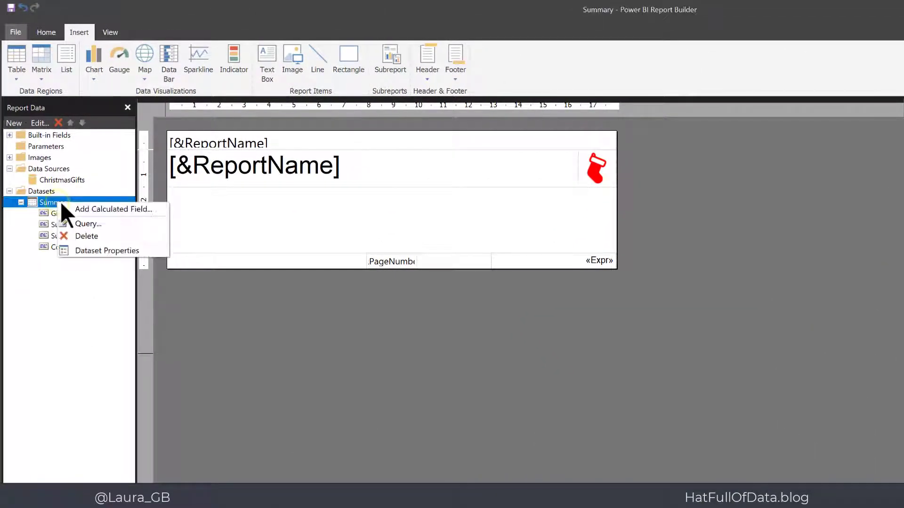
{"action": "left_click", "coordinate": [92, 250]}
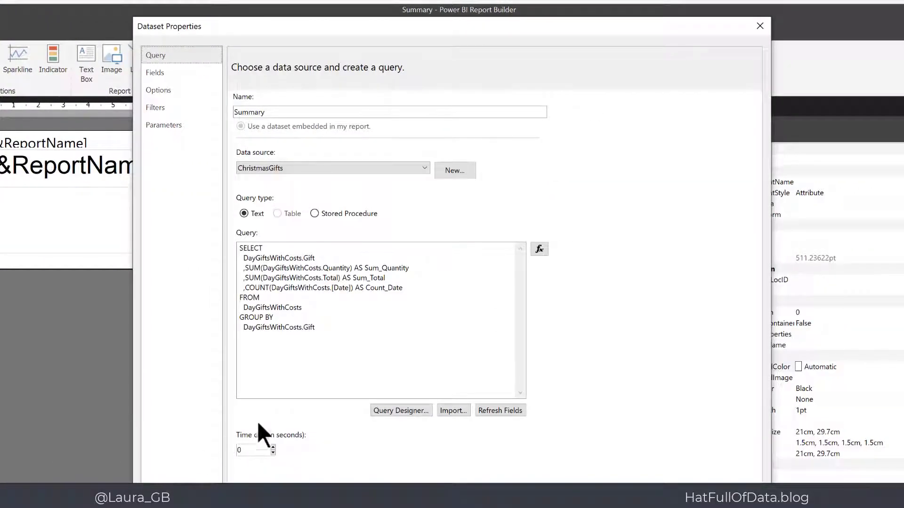
- Rename fields Sum_Quantity, Sum_Total and Count_Date to Quantity, Value and Days, then close
{"action": "left_click", "coordinate": [165, 72]}
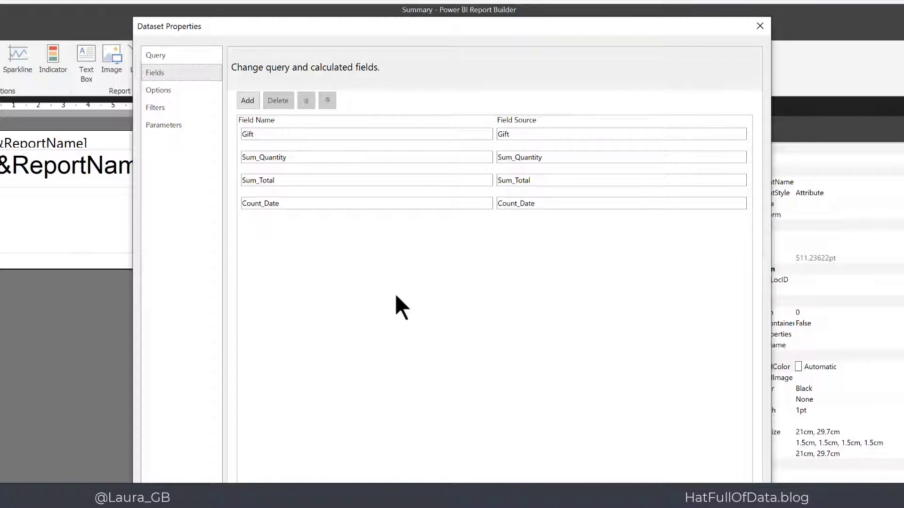
{"action": "left_click", "coordinate": [260, 158]}
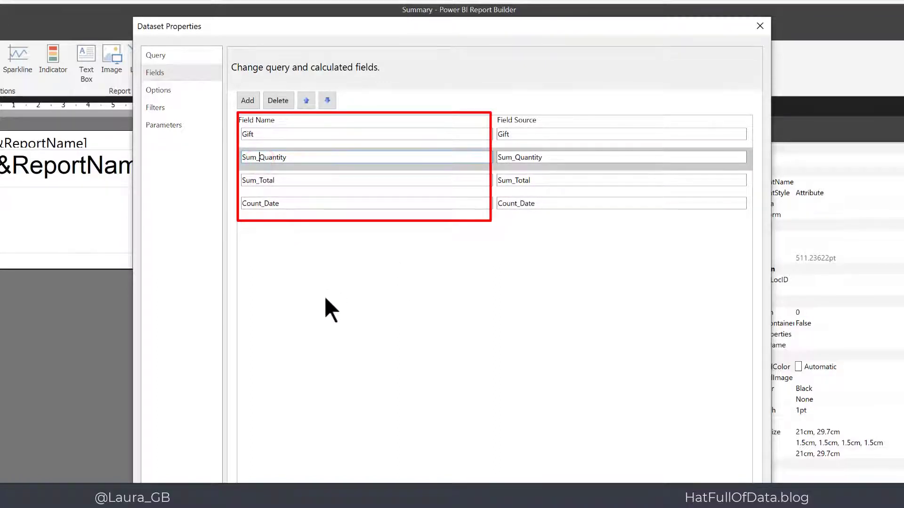
{"action": "key", "text": "BackSpace"}
{"action": "key", "text": "BackSpace"}
{"action": "key", "text": "BackSpace"}
{"action": "key", "text": "BackSpace"}
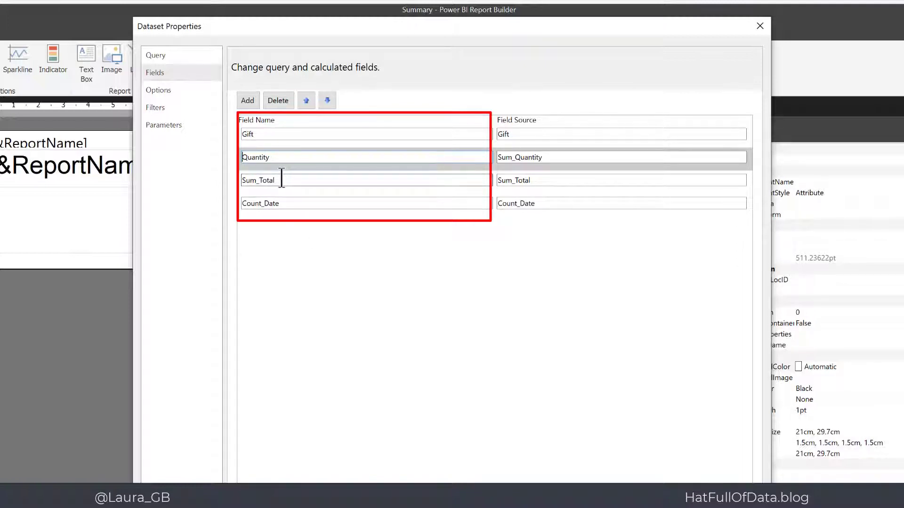
{"action": "left_click_drag", "start_coordinate": [283, 179], "coordinate": [225, 180]}
{"action": "type", "text": "Value"}
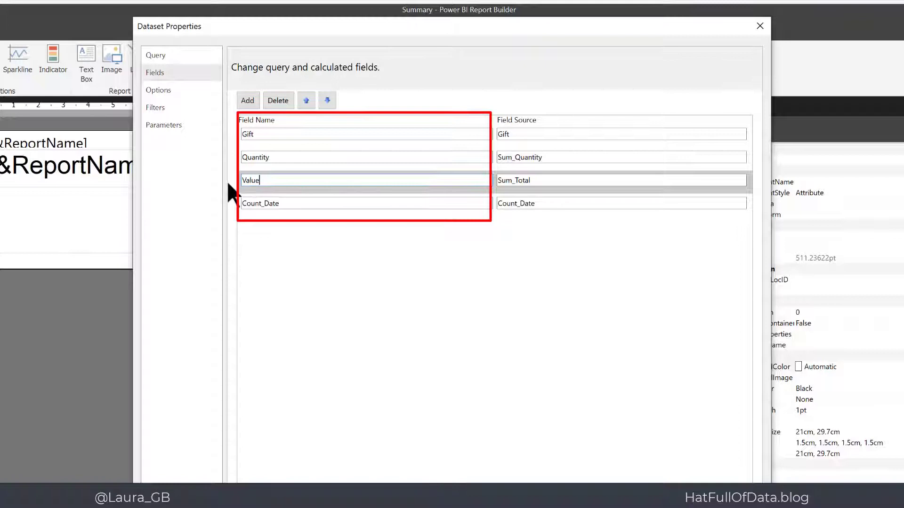
{"action": "left_click", "coordinate": [292, 199]}
{"action": "left_click_drag", "start_coordinate": [291, 199], "coordinate": [190, 211]}
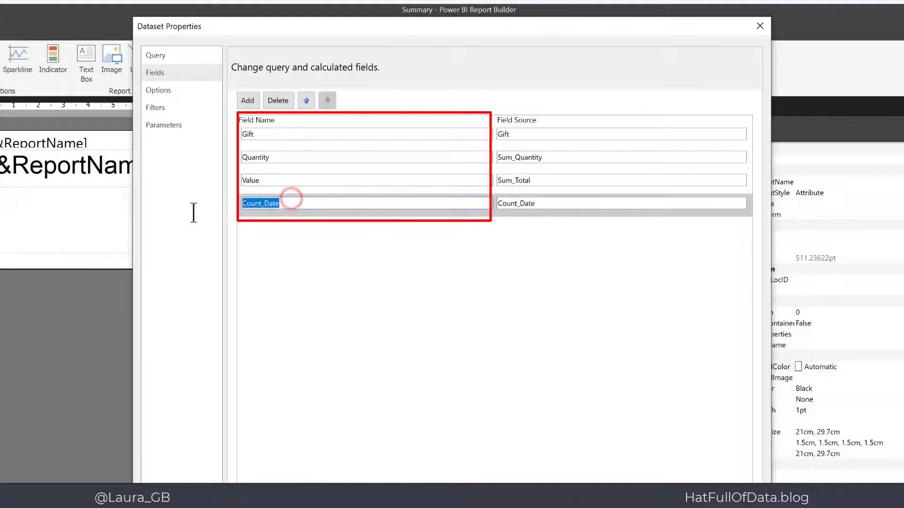
{"action": "type", "text": "Days"}
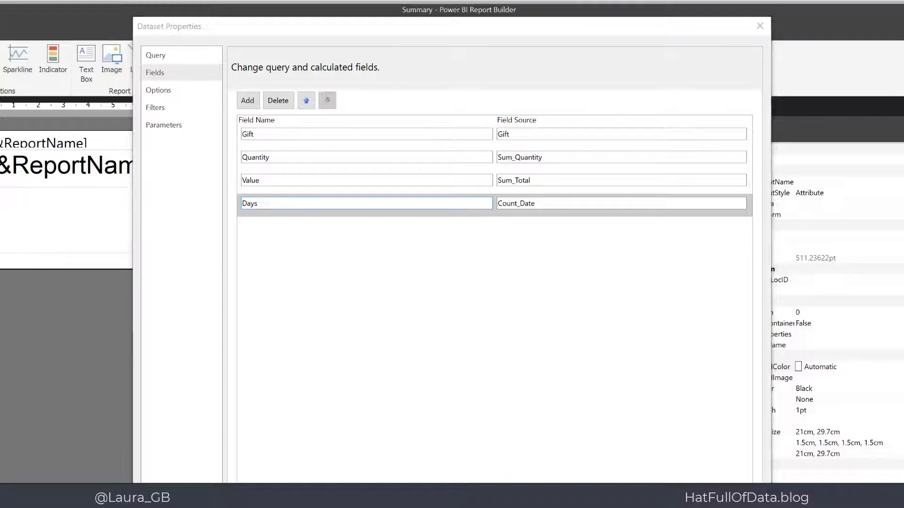
{"action": "key", "text": "Return"}
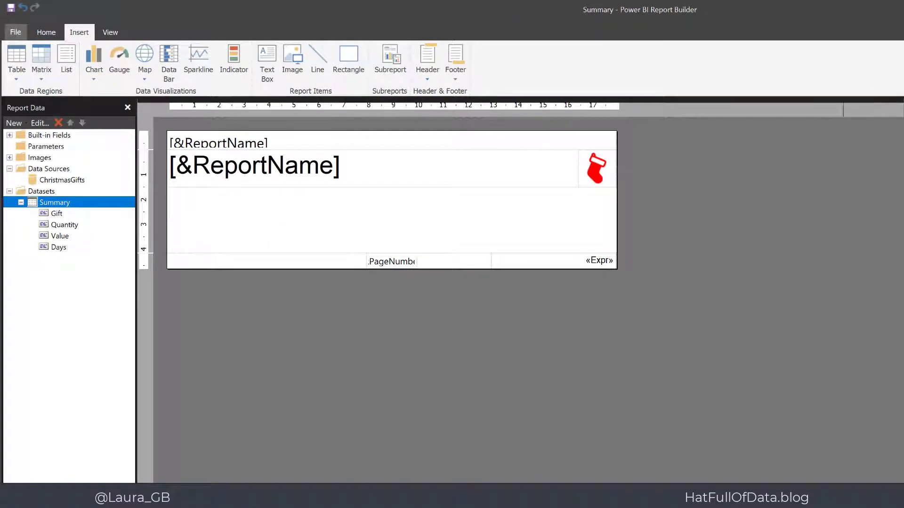
- Insert a Summary-dataset table using the wizard, with Gift, Quantity, Value and Days as values
{"action": "left_click", "coordinate": [15, 77]}
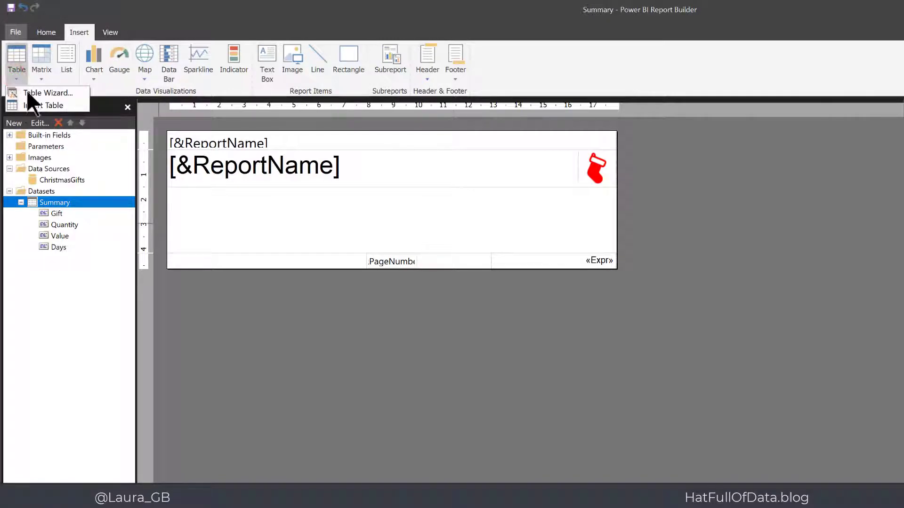
{"action": "left_click", "coordinate": [42, 93]}
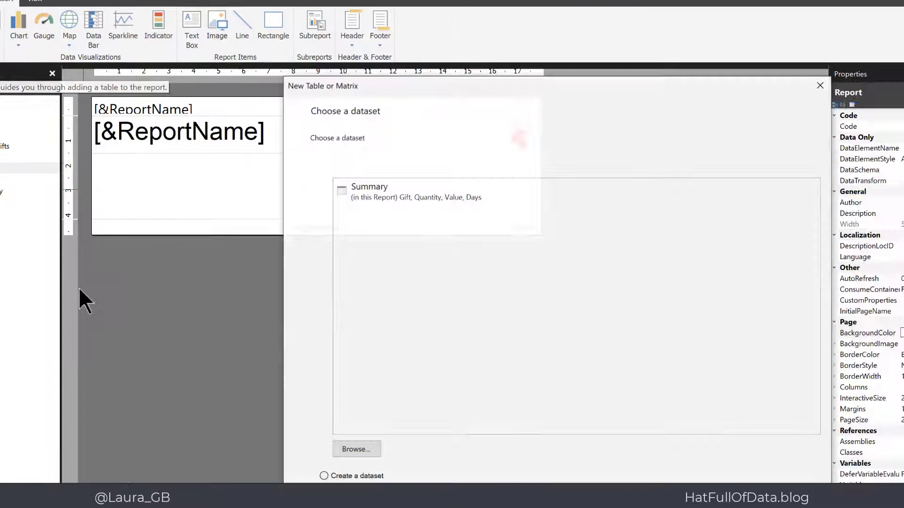
{"action": "left_click", "coordinate": [373, 193]}
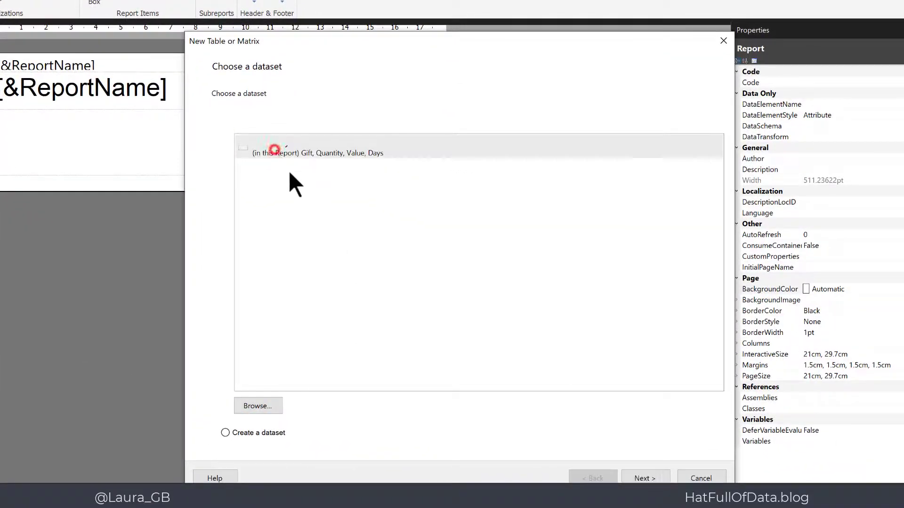
{"action": "left_click", "coordinate": [645, 478]}
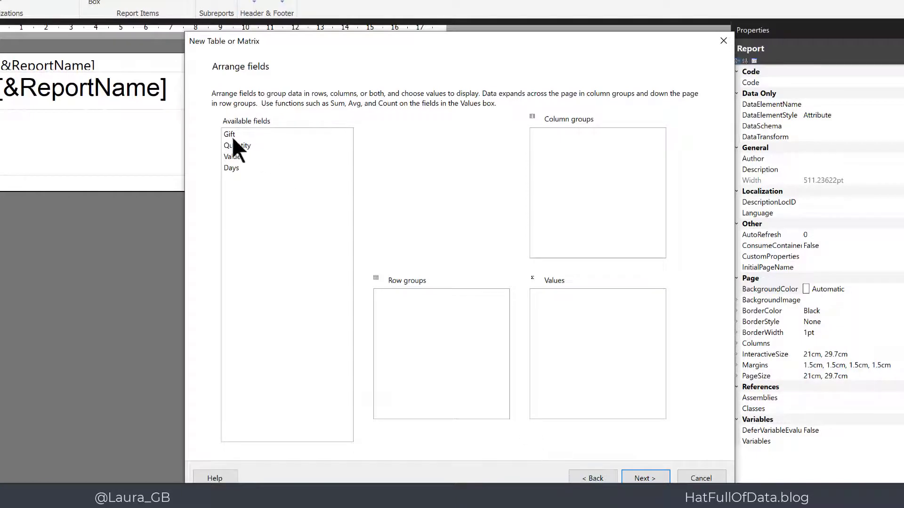
{"action": "left_click", "coordinate": [228, 135]}
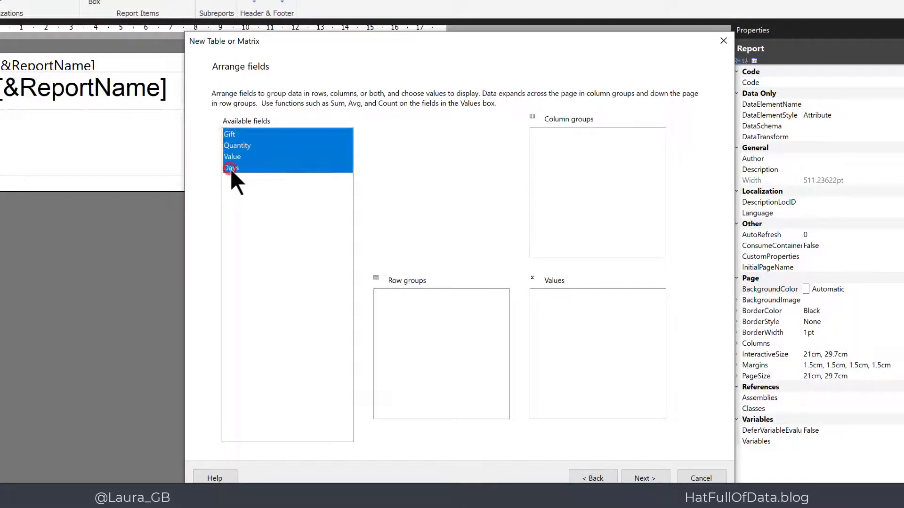
{"action": "left_click_drag", "start_coordinate": [234, 143], "coordinate": [592, 348]}
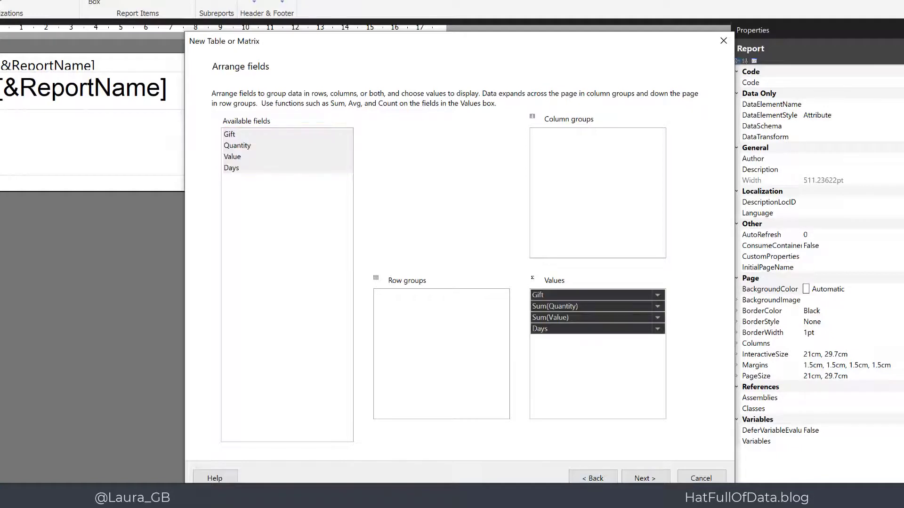
{"action": "left_click", "coordinate": [653, 479]}
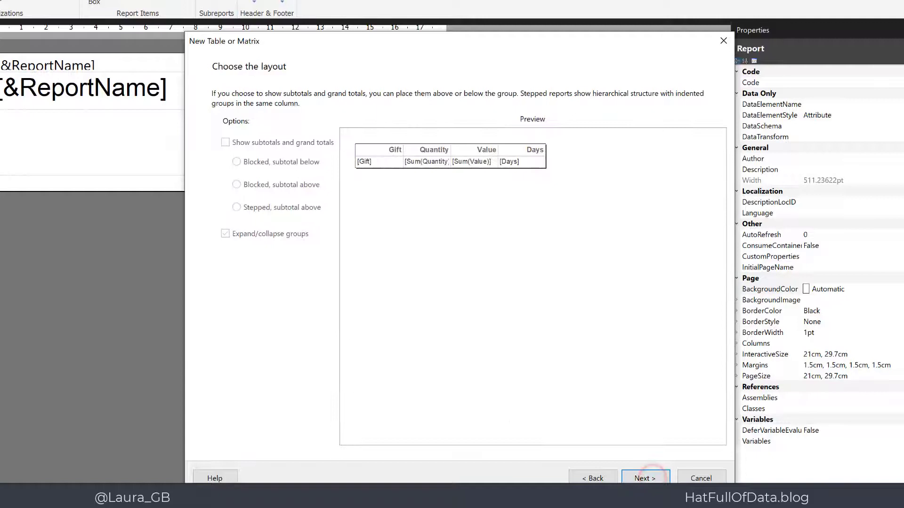
{"action": "left_click", "coordinate": [652, 480]}
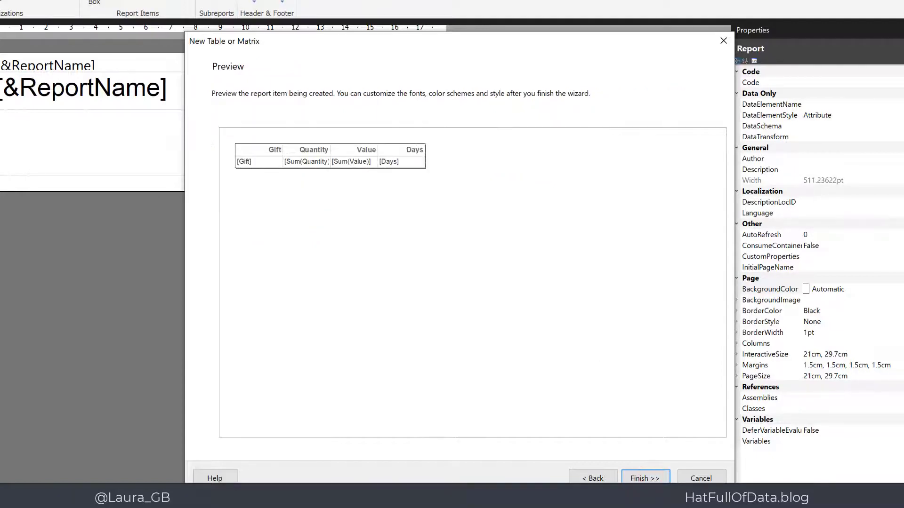
{"action": "left_click", "coordinate": [644, 478]}
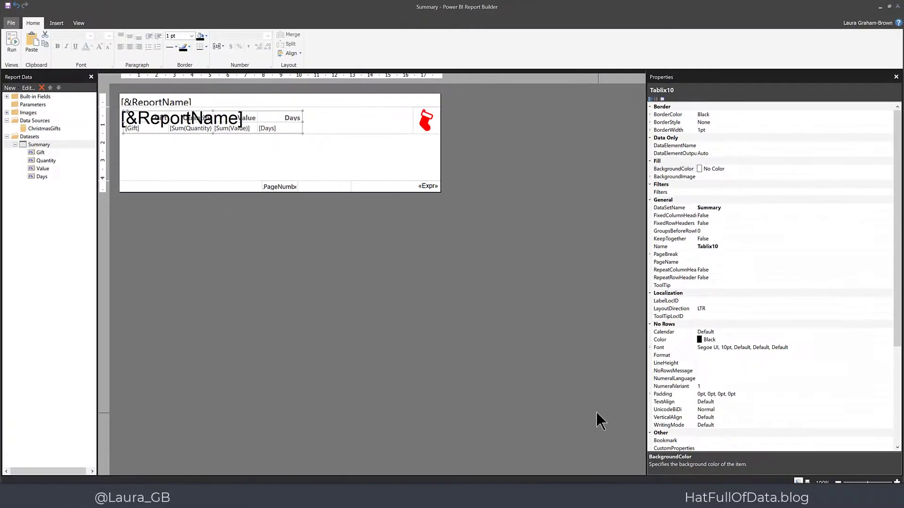
- Set the table's location to Left 0cm and Top 1.5cm
{"action": "scroll", "coordinate": [736, 313], "scroll_direction": "down", "scroll_amount": 5}
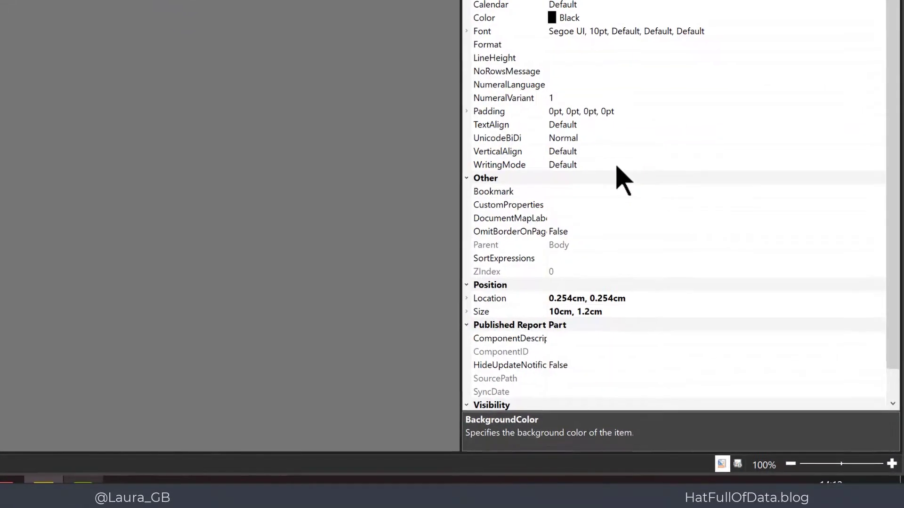
{"action": "scroll", "coordinate": [623, 181], "scroll_direction": "down", "scroll_amount": 1}
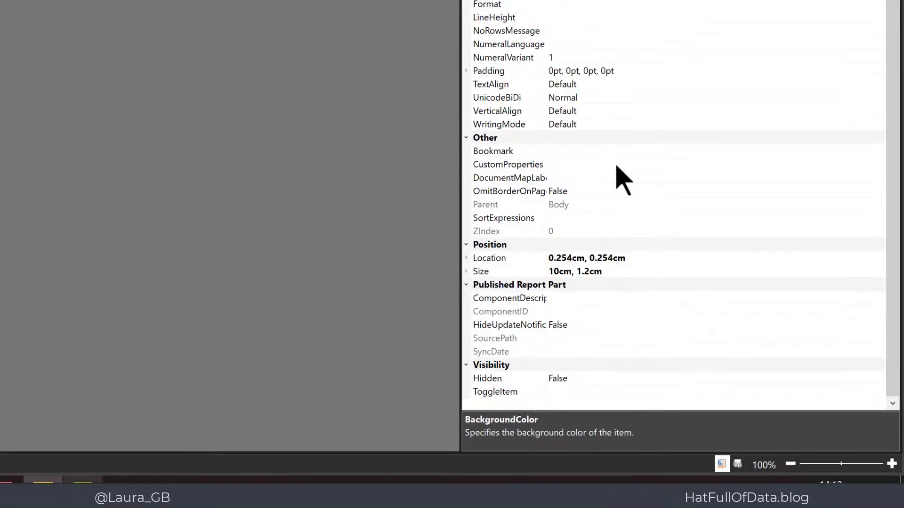
{"action": "left_click", "coordinate": [466, 258]}
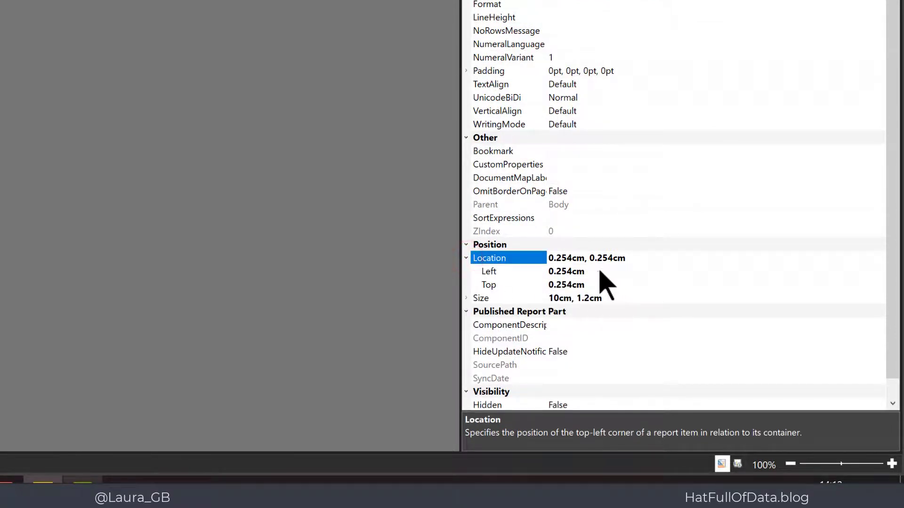
{"action": "left_click", "coordinate": [597, 271]}
{"action": "left_click", "coordinate": [597, 271]}
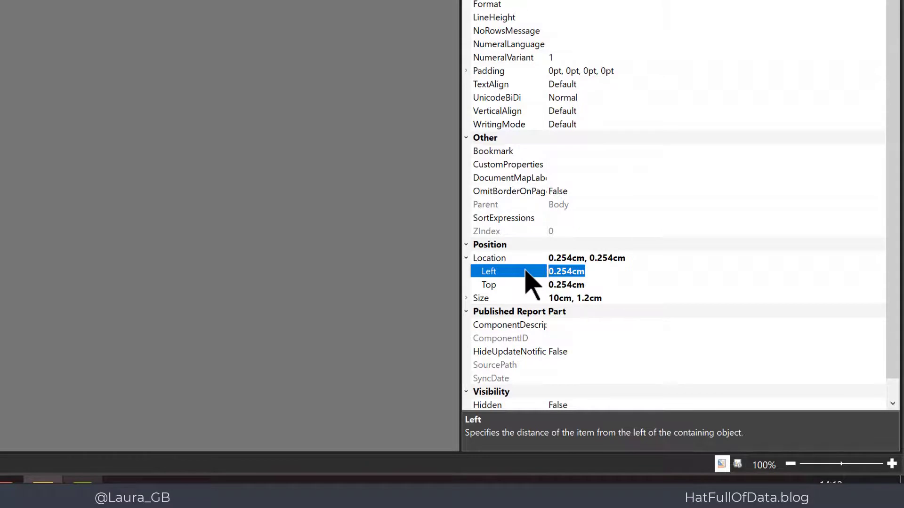
{"action": "type", "text": "0"}
{"action": "key", "text": "Return"}
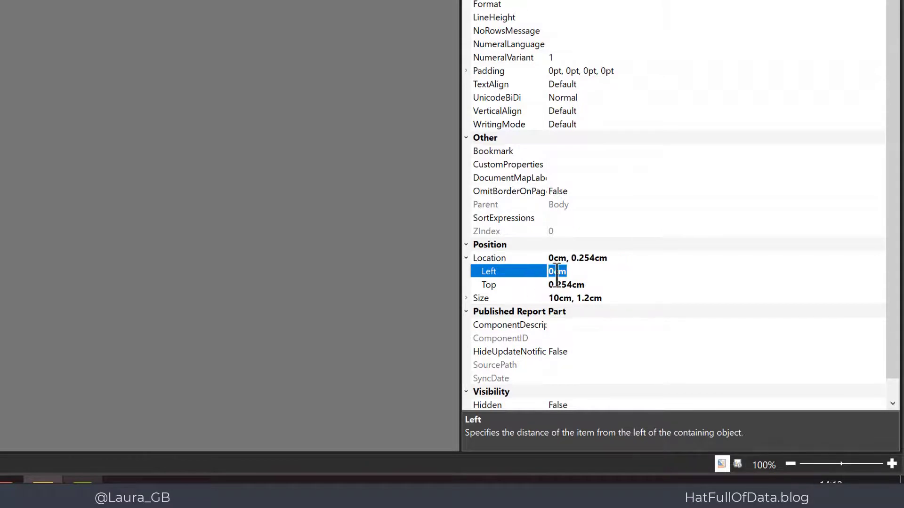
{"action": "left_click", "coordinate": [591, 285]}
{"action": "double_click", "coordinate": [591, 285]}
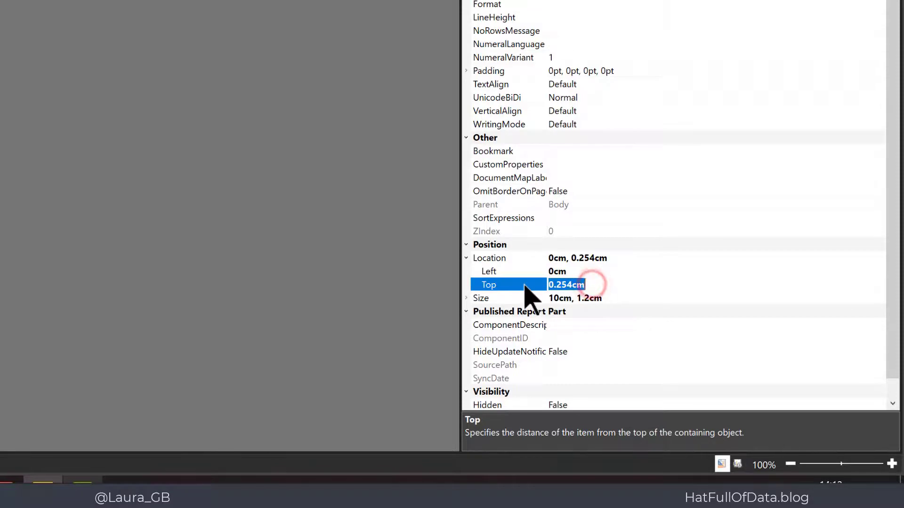
{"action": "type", "text": "1.5"}
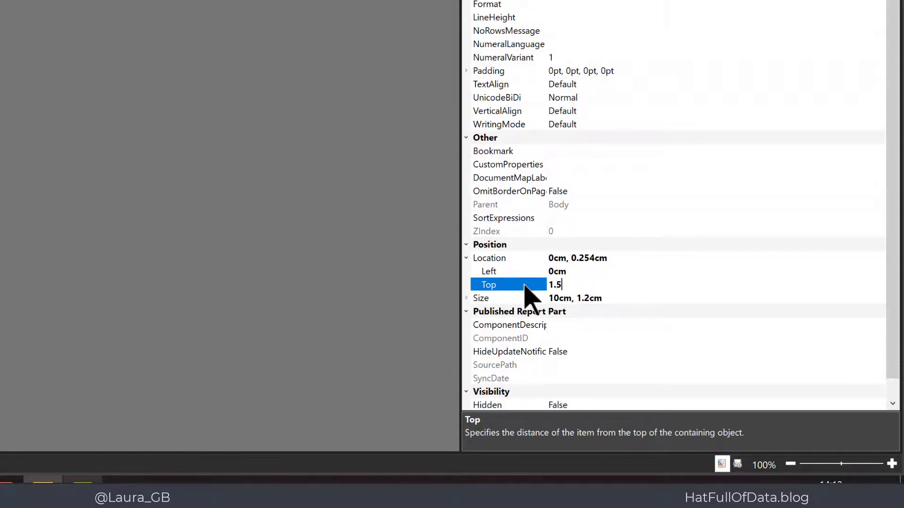
{"action": "key", "text": "Return"}
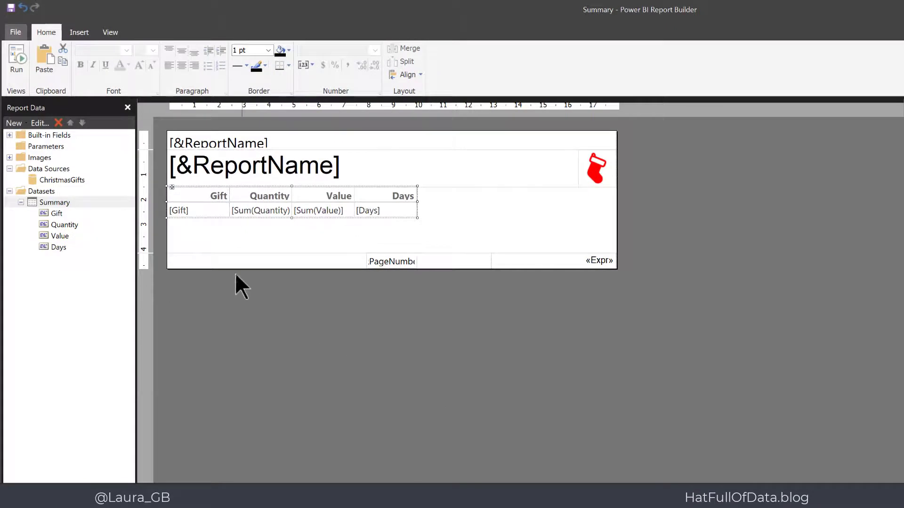
- Left-align the Gift header and format Sum(Value) as Currency with a 1000 separator
{"action": "left_click", "coordinate": [194, 194]}
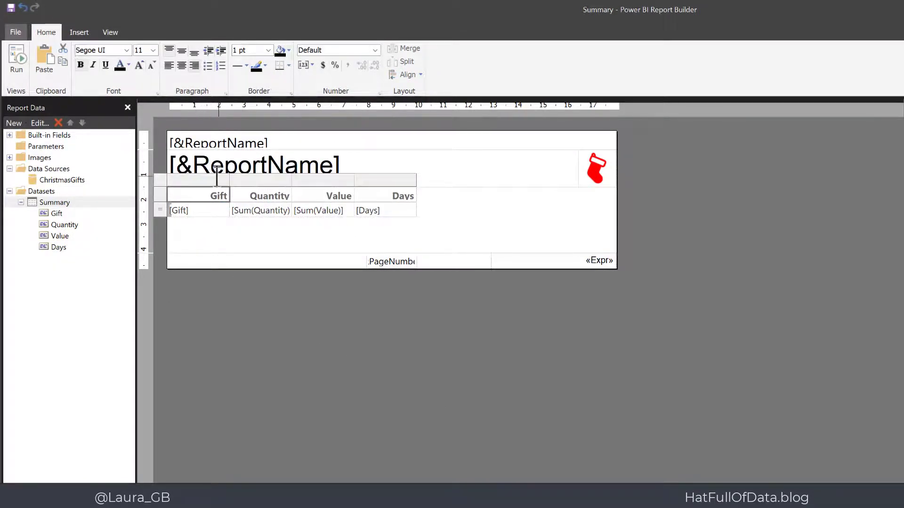
{"action": "left_click", "coordinate": [167, 65]}
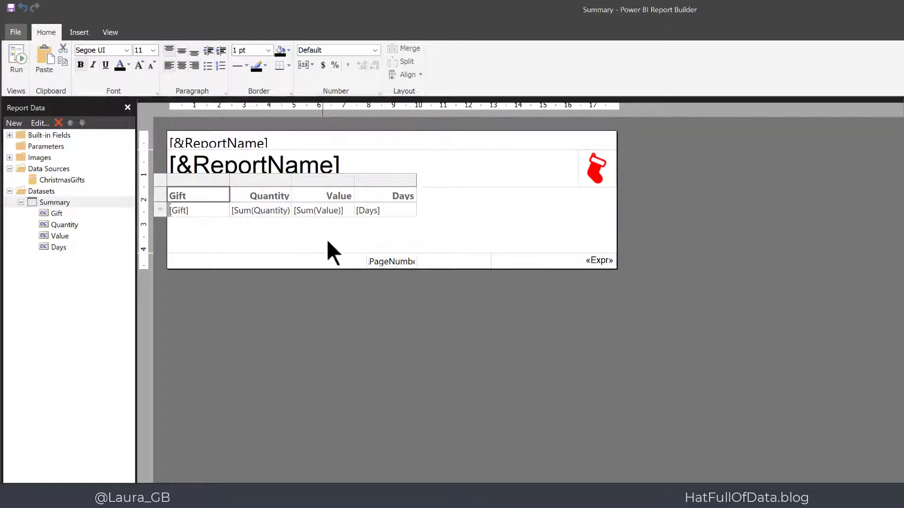
{"action": "double_click", "coordinate": [327, 211]}
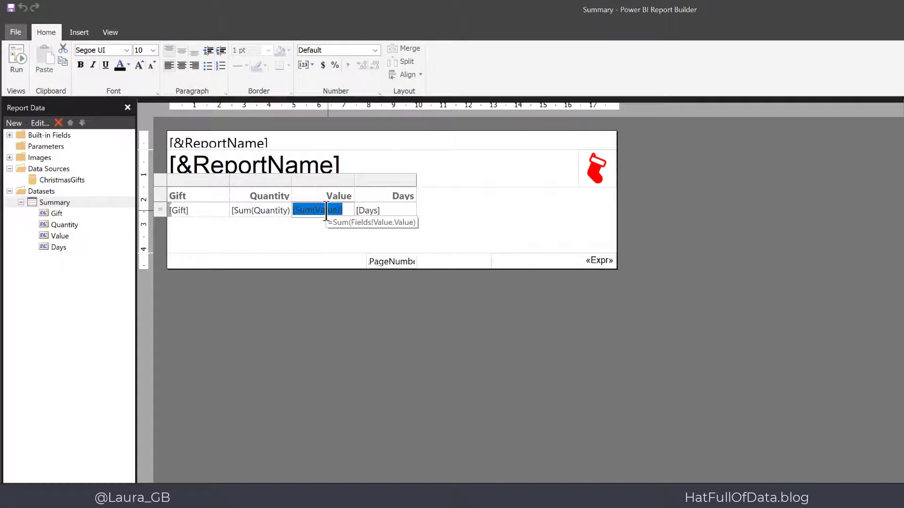
{"action": "right_click", "coordinate": [326, 211]}
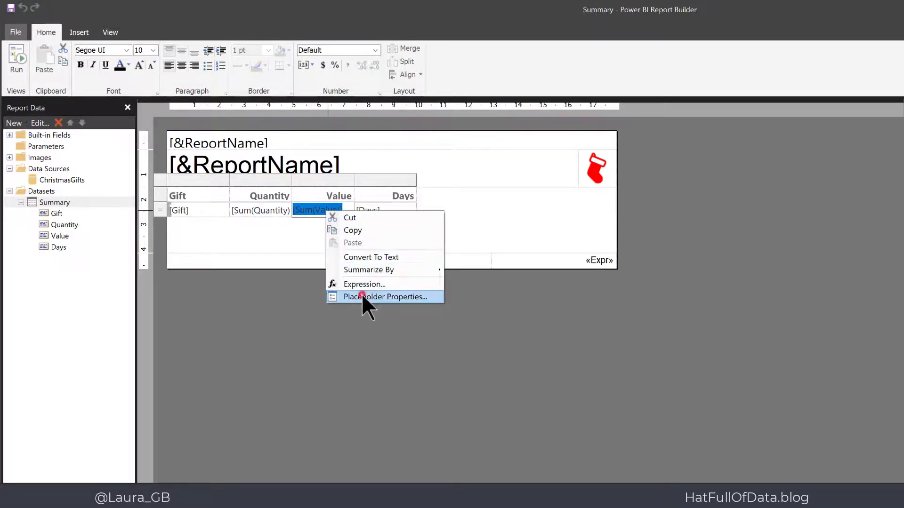
{"action": "left_click", "coordinate": [363, 297]}
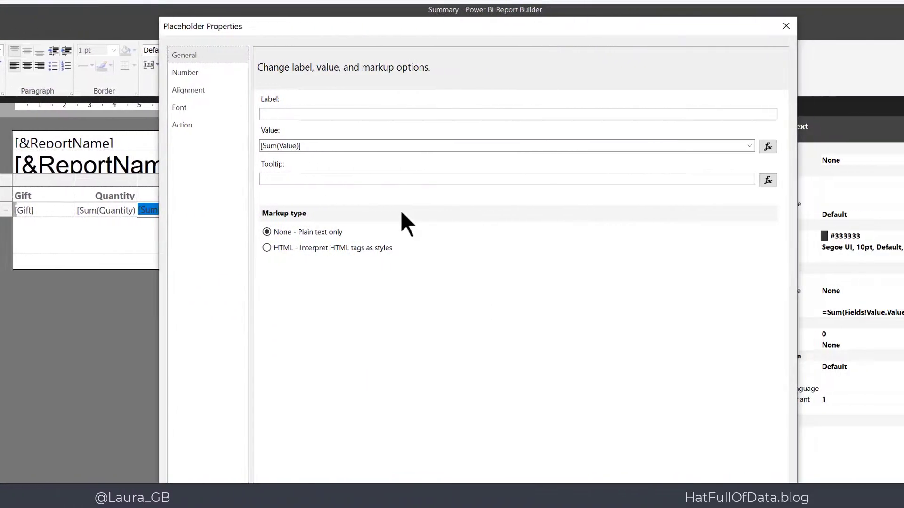
{"action": "left_click", "coordinate": [316, 73]}
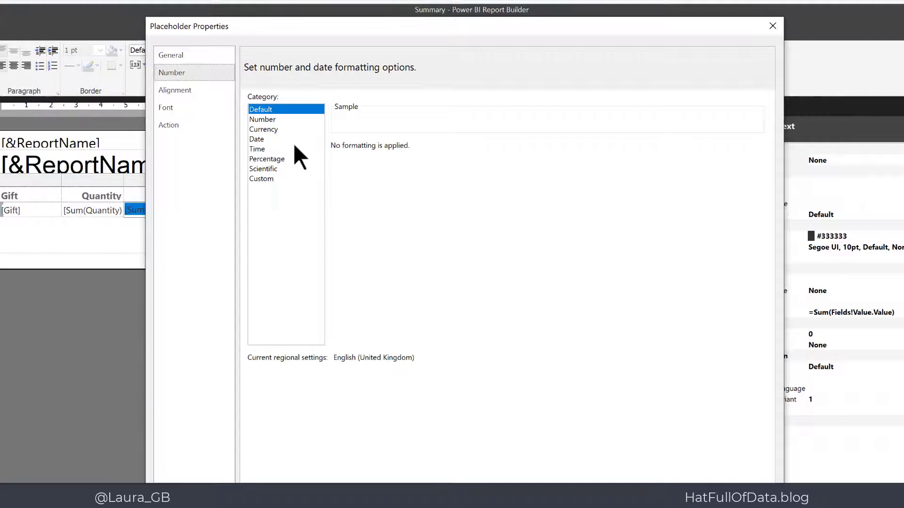
{"action": "left_click", "coordinate": [262, 128]}
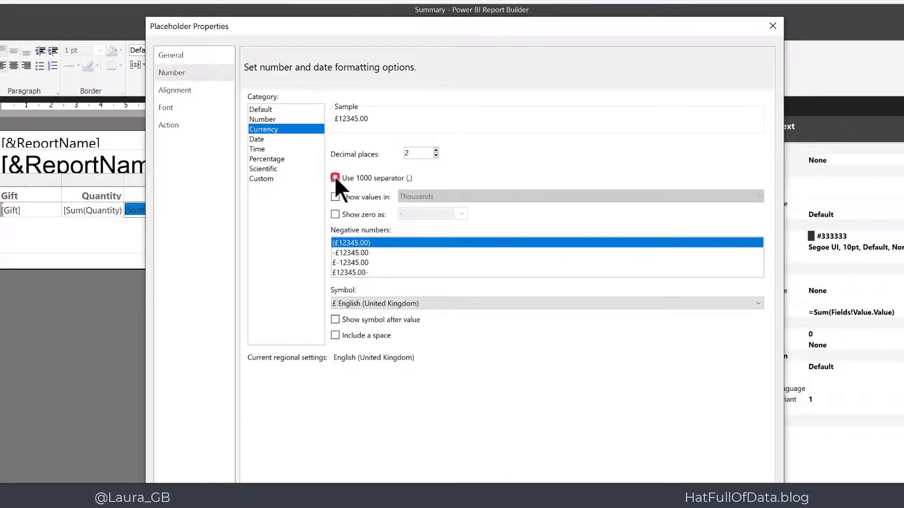
{"action": "left_click", "coordinate": [334, 177]}
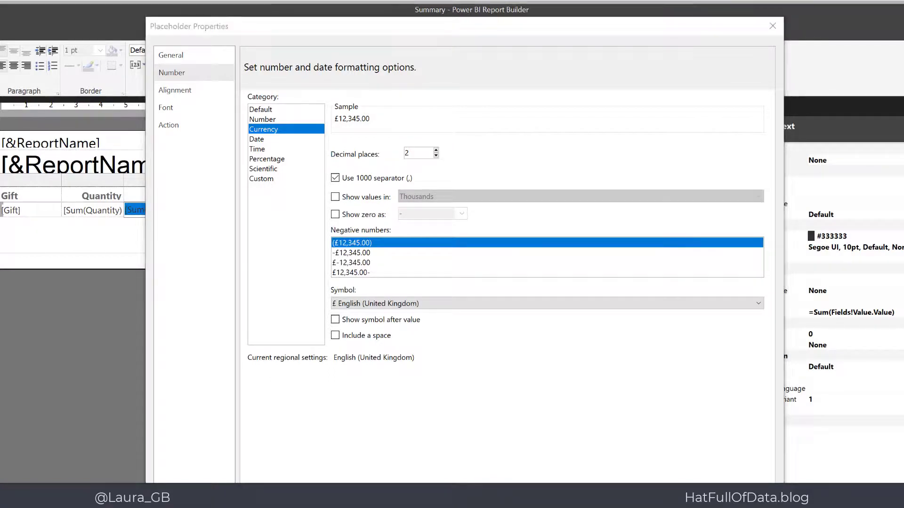
{"action": "key", "text": "Return"}
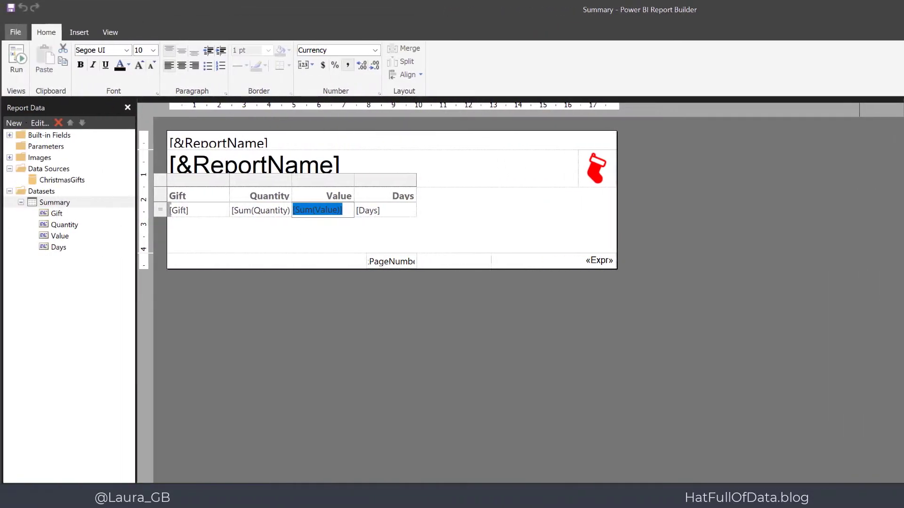
- Preview the report, then save it as Summary to the Power BI service workspace
{"action": "left_click", "coordinate": [356, 412]}
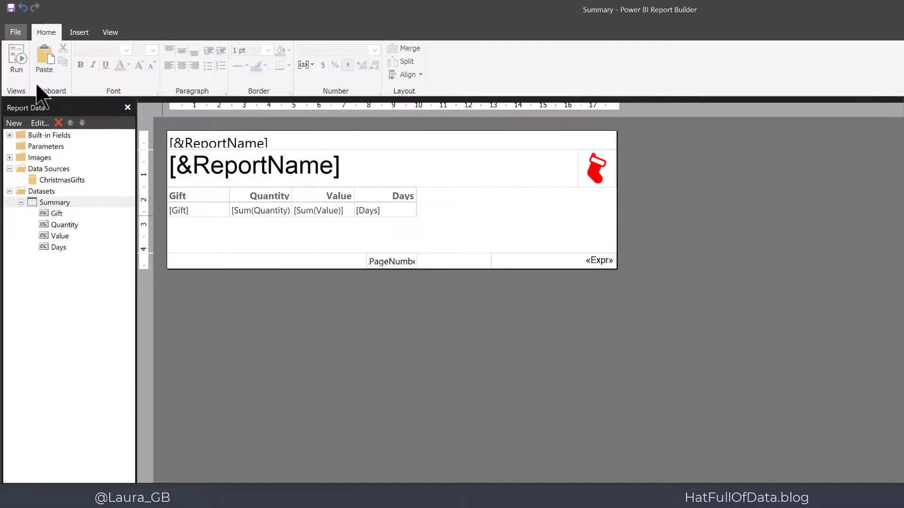
{"action": "left_click", "coordinate": [17, 57]}
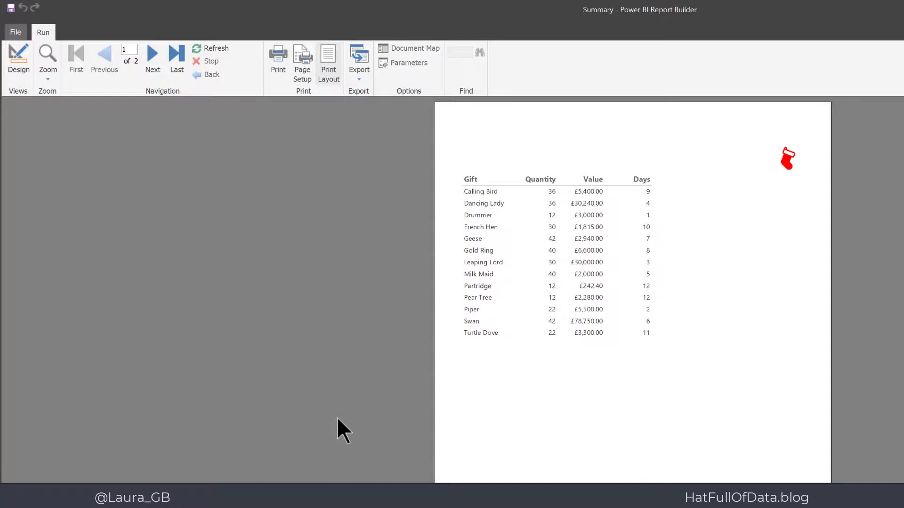
{"action": "left_click", "coordinate": [17, 47]}
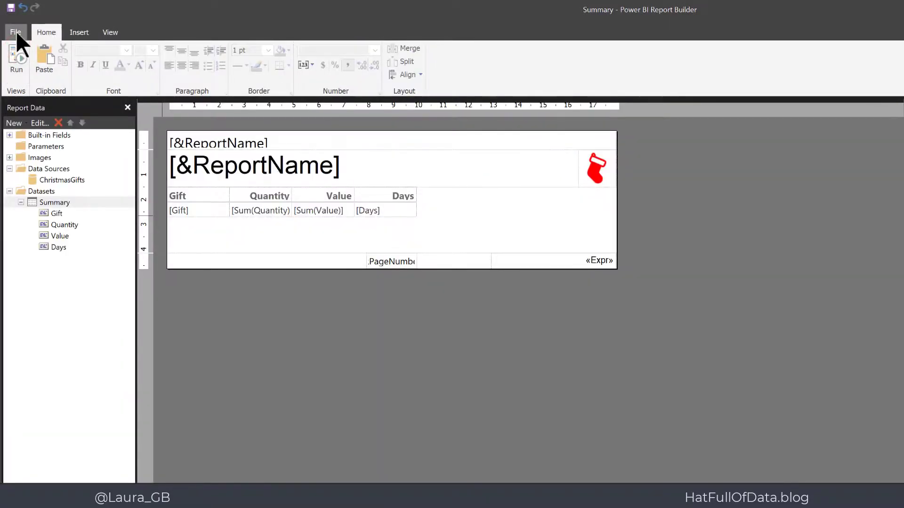
{"action": "left_click", "coordinate": [16, 31]}
{"action": "mouse_move", "coordinate": [41, 136]}
{"action": "left_click", "coordinate": [125, 101]}
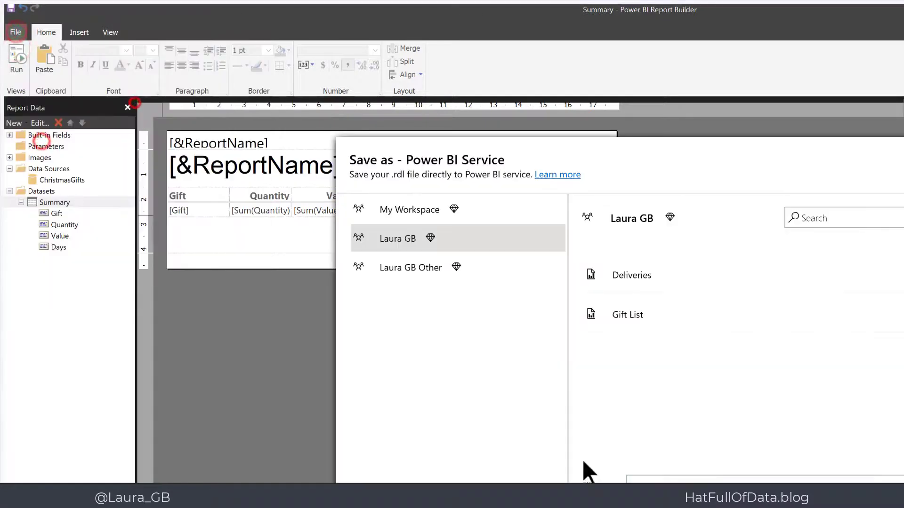
{"action": "left_click", "coordinate": [673, 481]}
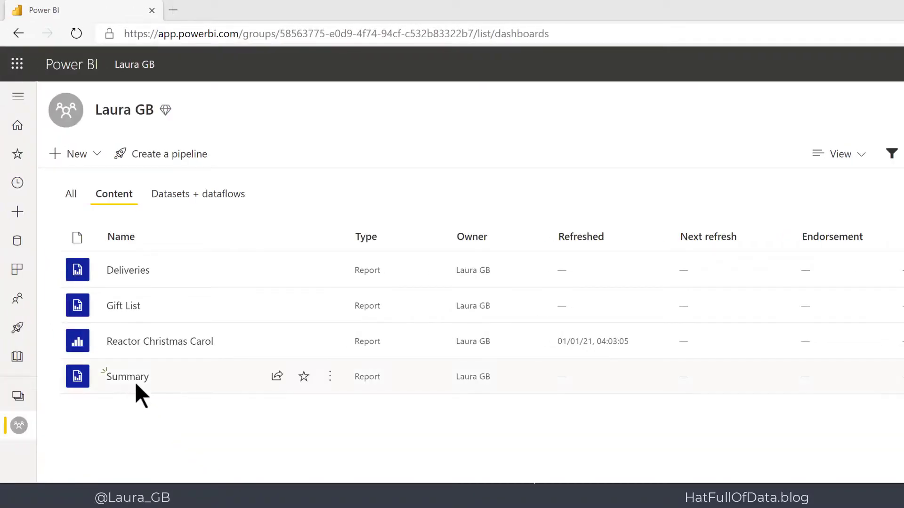
- Open the published Summary report from the workspace content list
{"action": "left_click", "coordinate": [132, 381]}
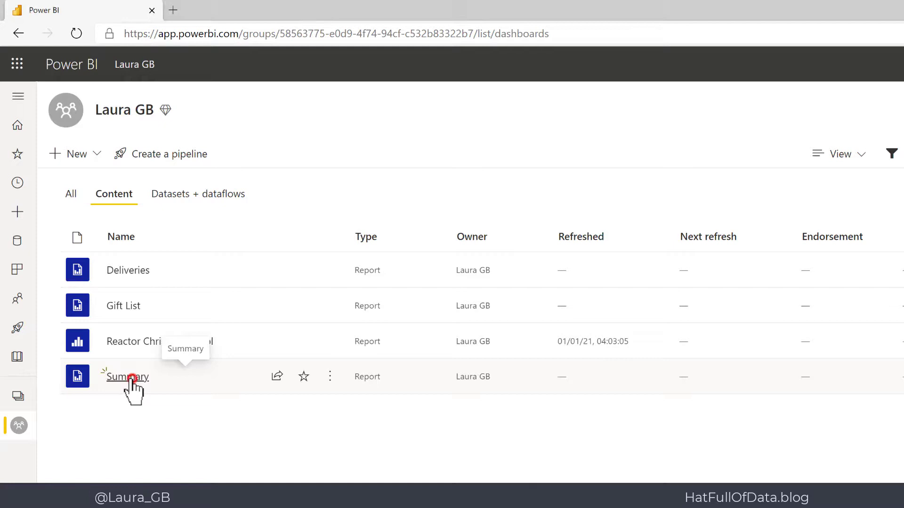